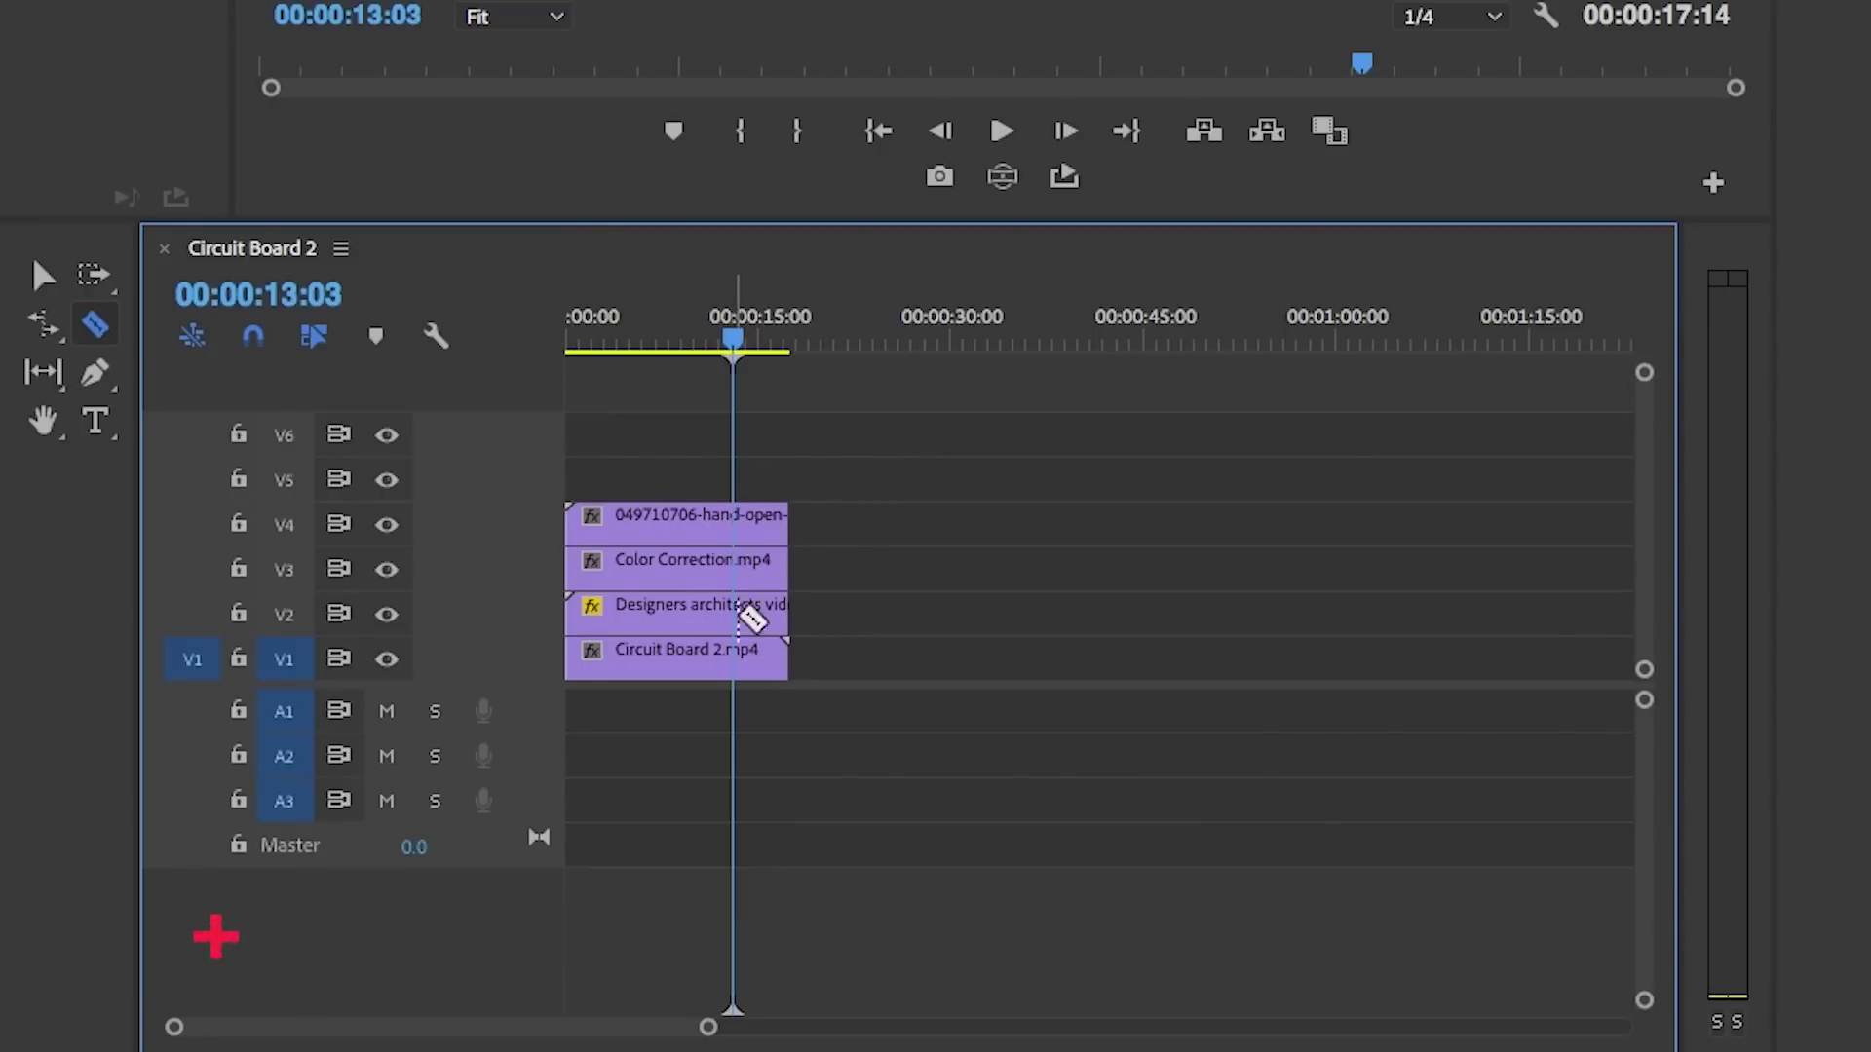
Undo a single-clip split on Circuit Board 2 and return the playhead to about 13 seconds
left_click(736, 670)
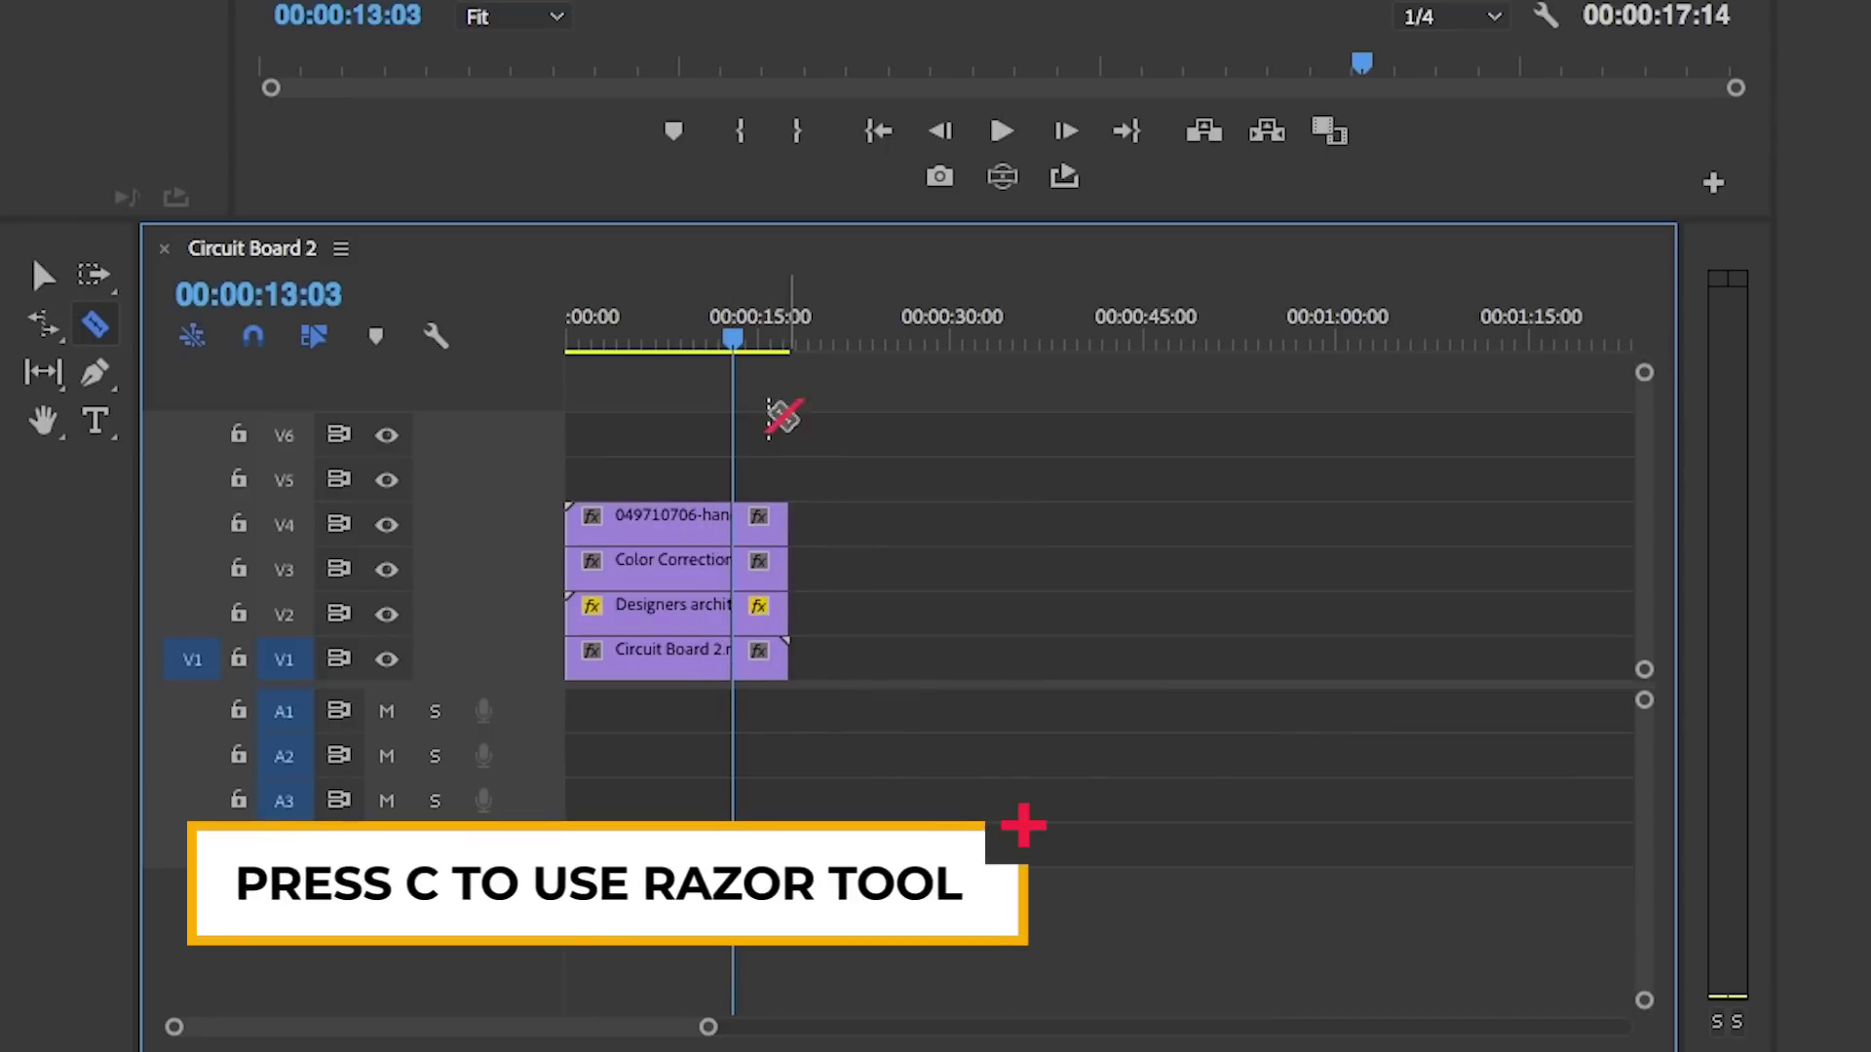
left_click_drag(735, 343, 768, 351)
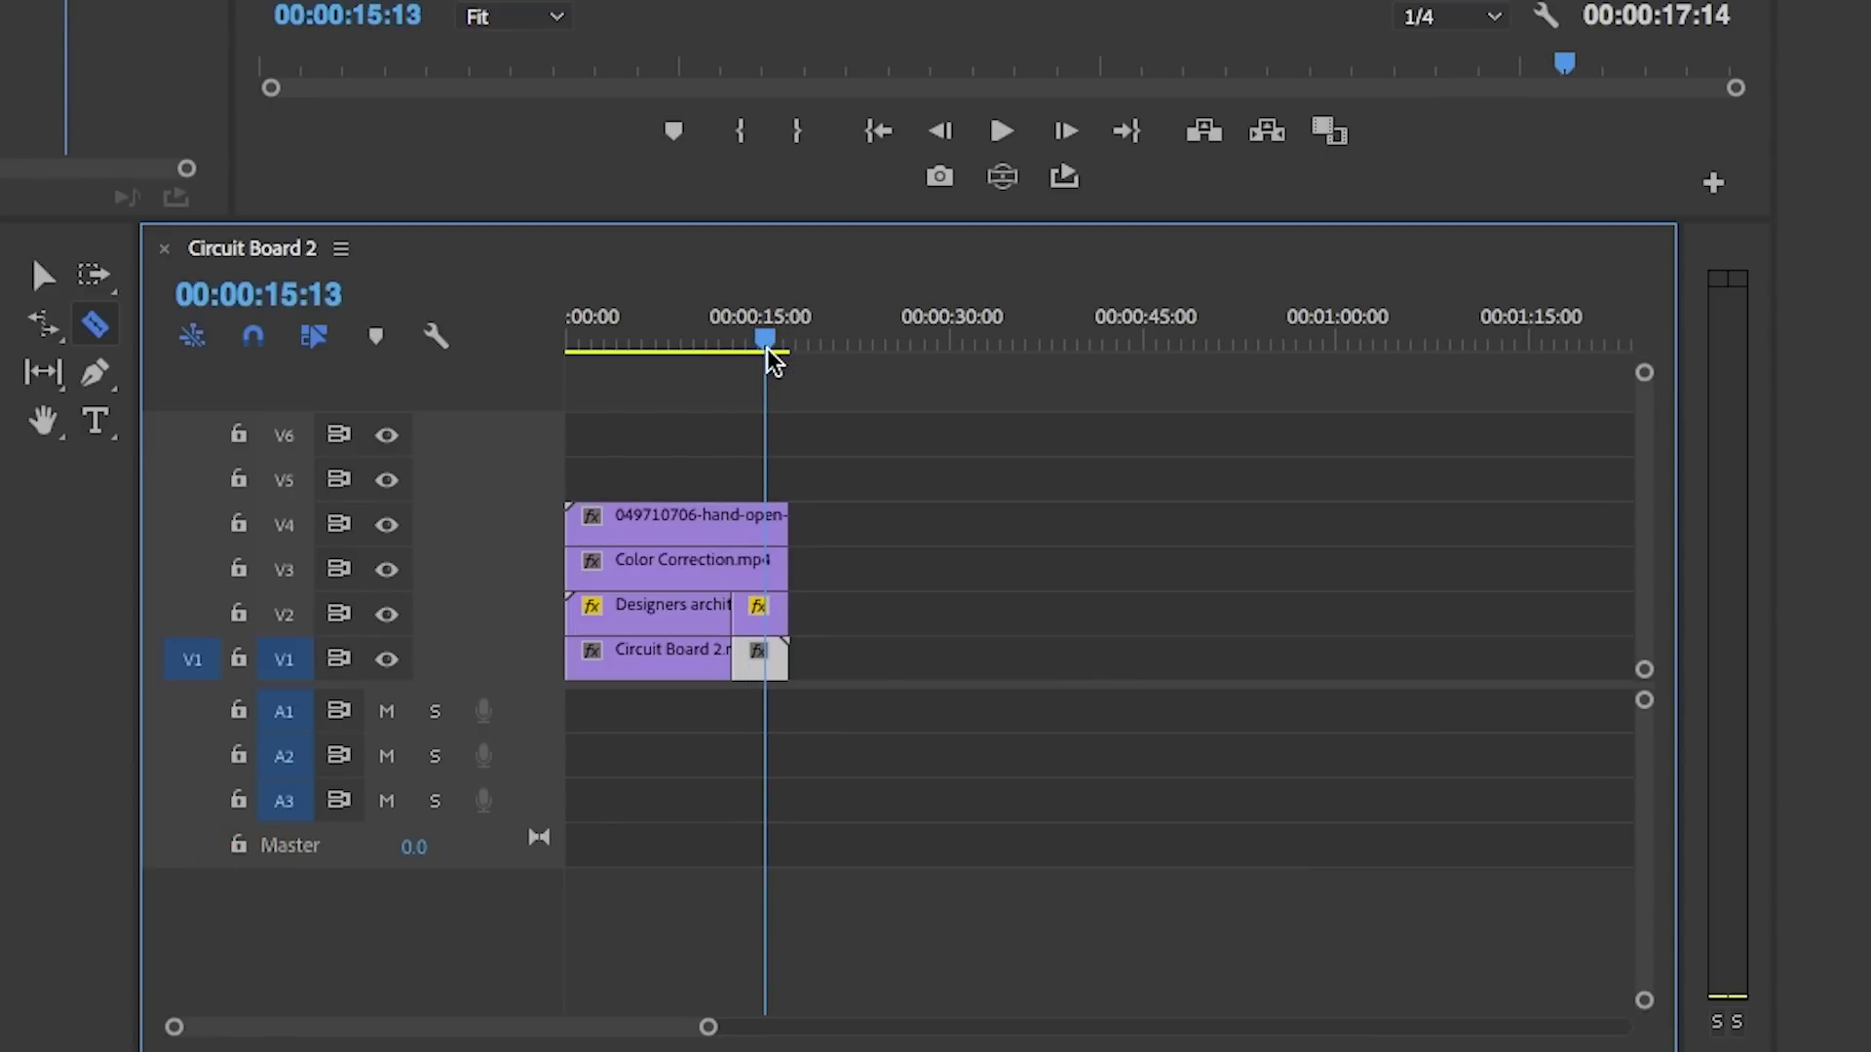
key("ctrl+z")
left_click_drag(768, 349, 738, 343)
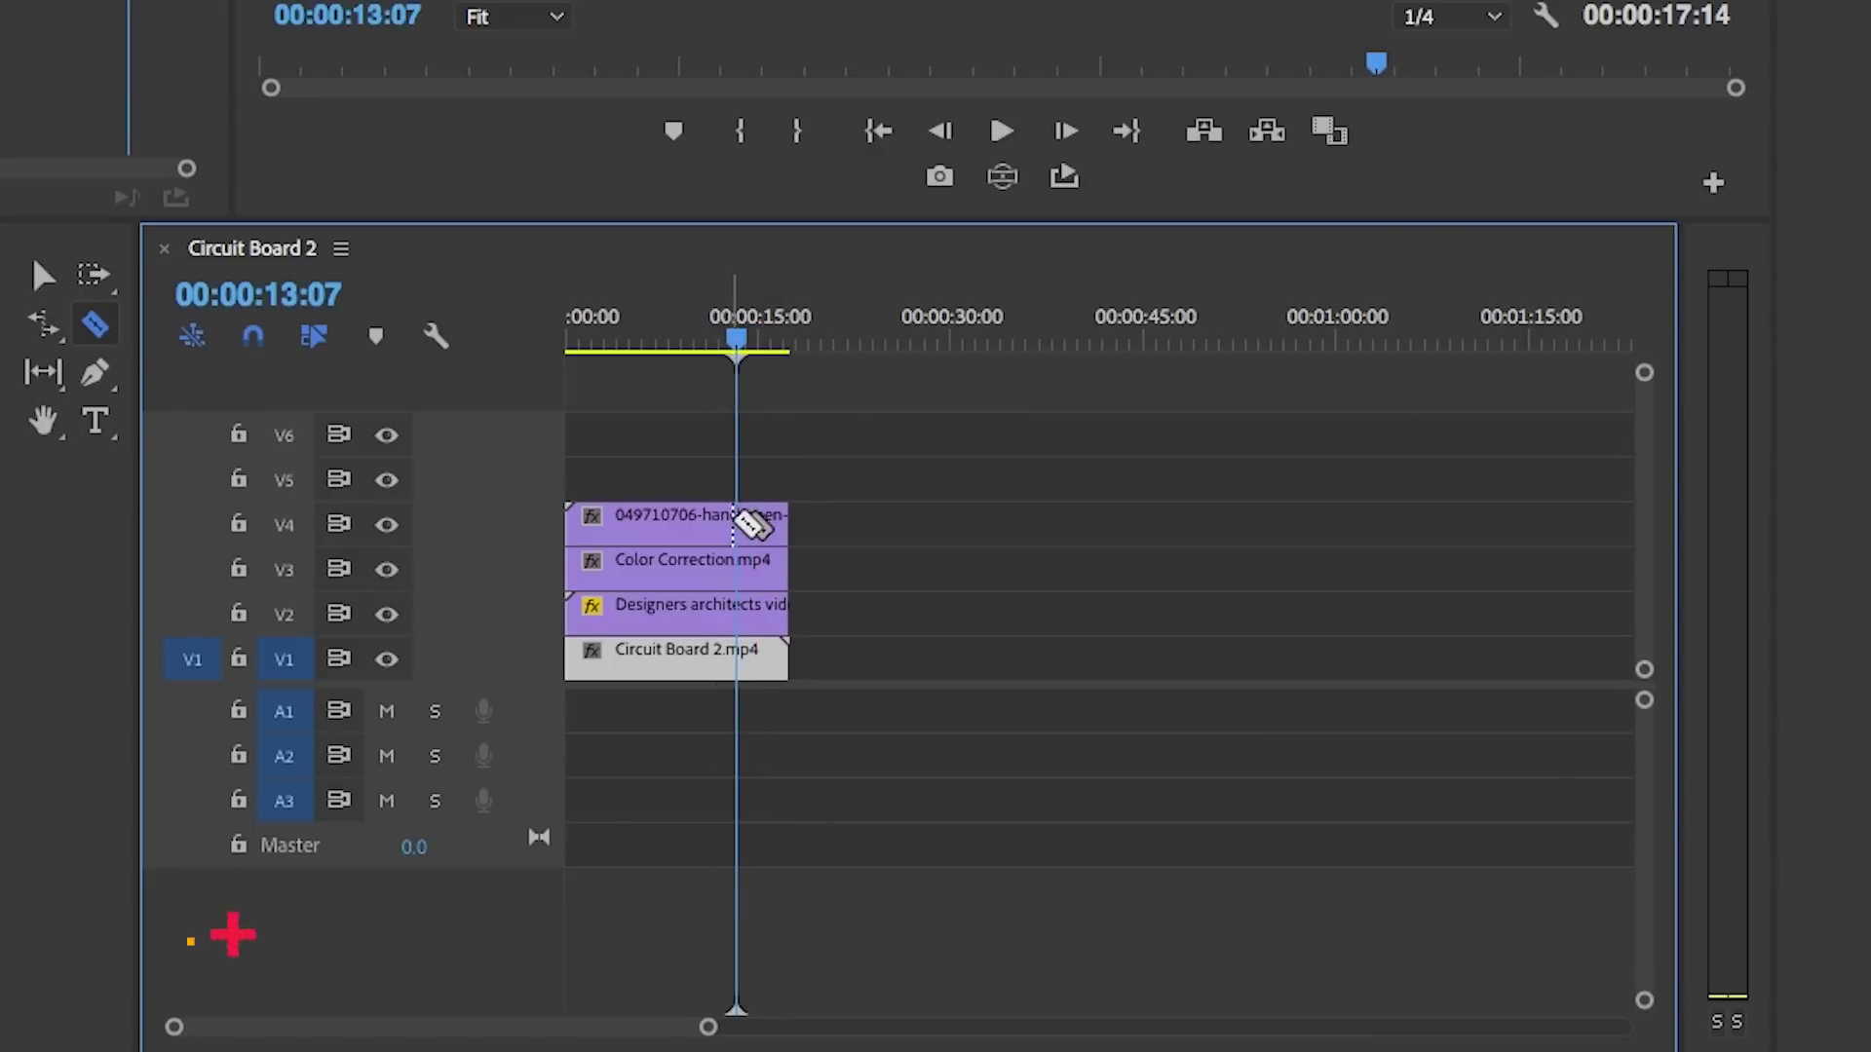
Cut all four stacked clips at about 13 seconds and delete the four tails after the cut
left_click(739, 524, "shift")
key("v")
left_click_drag(875, 672, 772, 513)
key("Delete")
left_click_drag(739, 331, 668, 327)
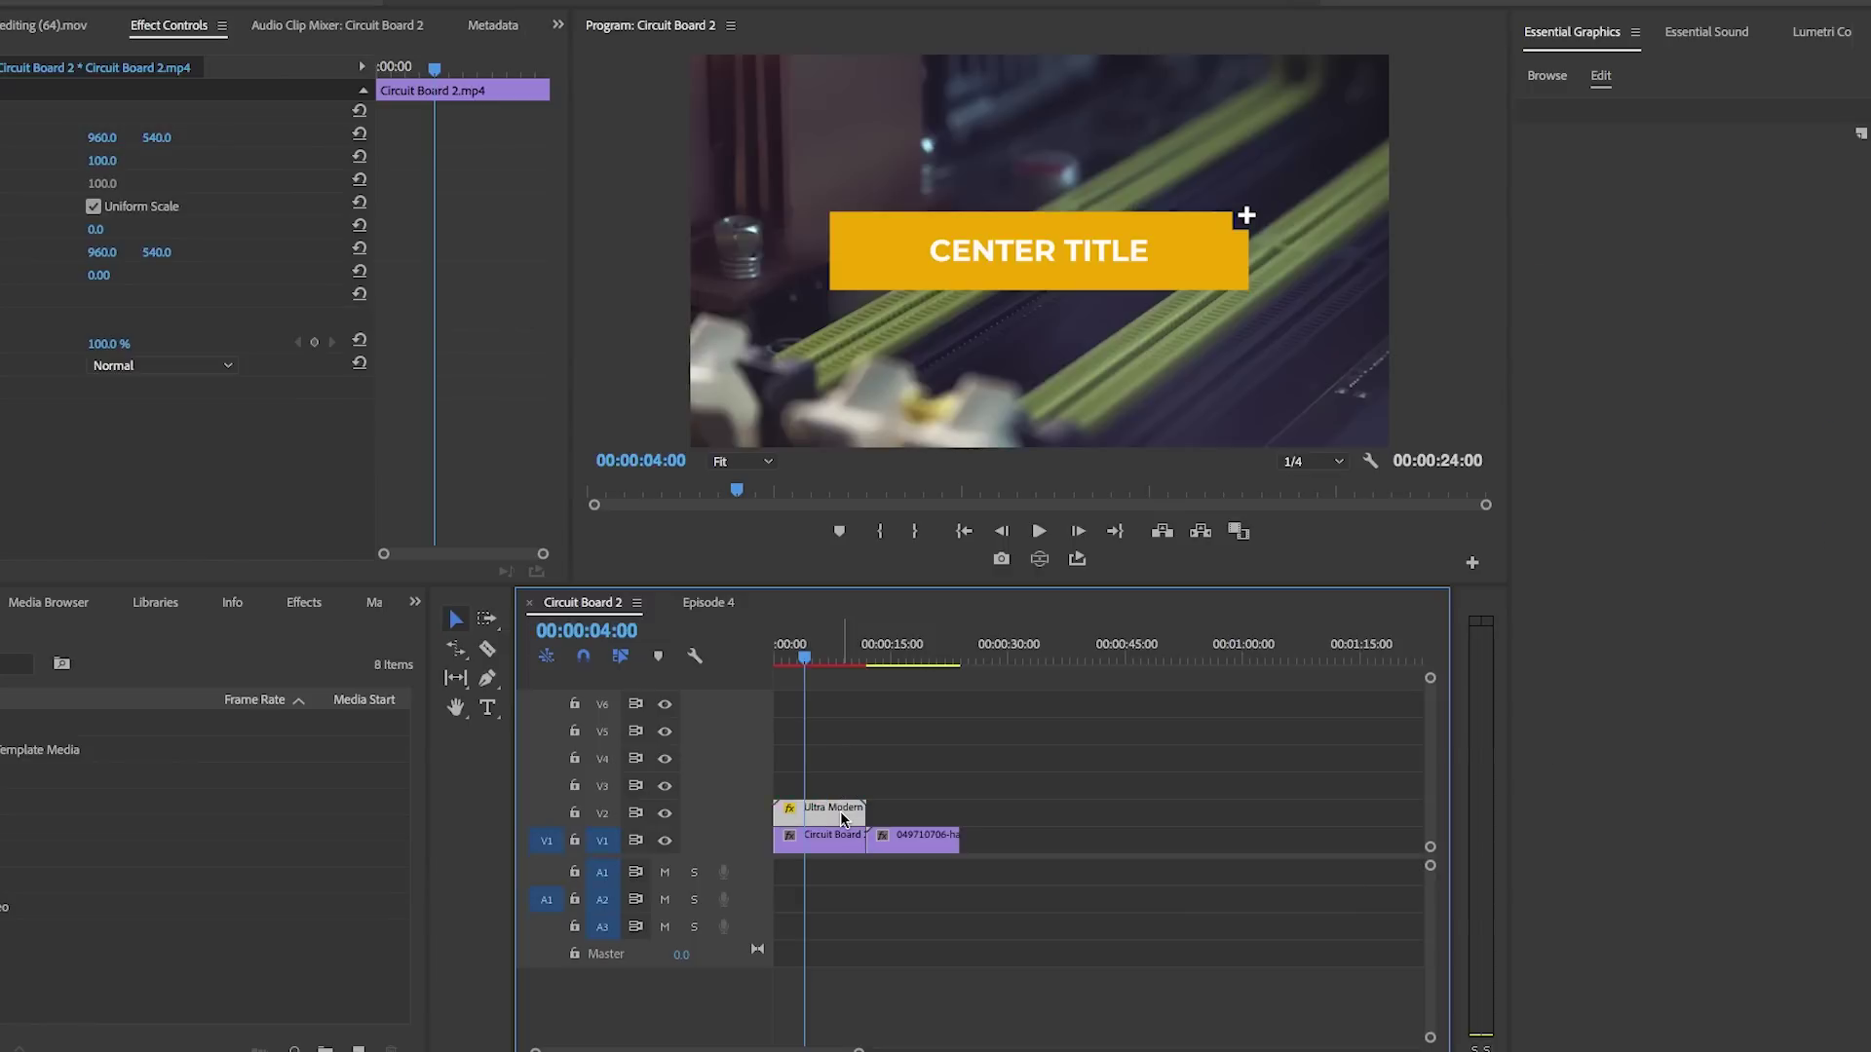
Place a copy of the Ultra Modern title on V2 right after the original and select it
left_click(828, 811)
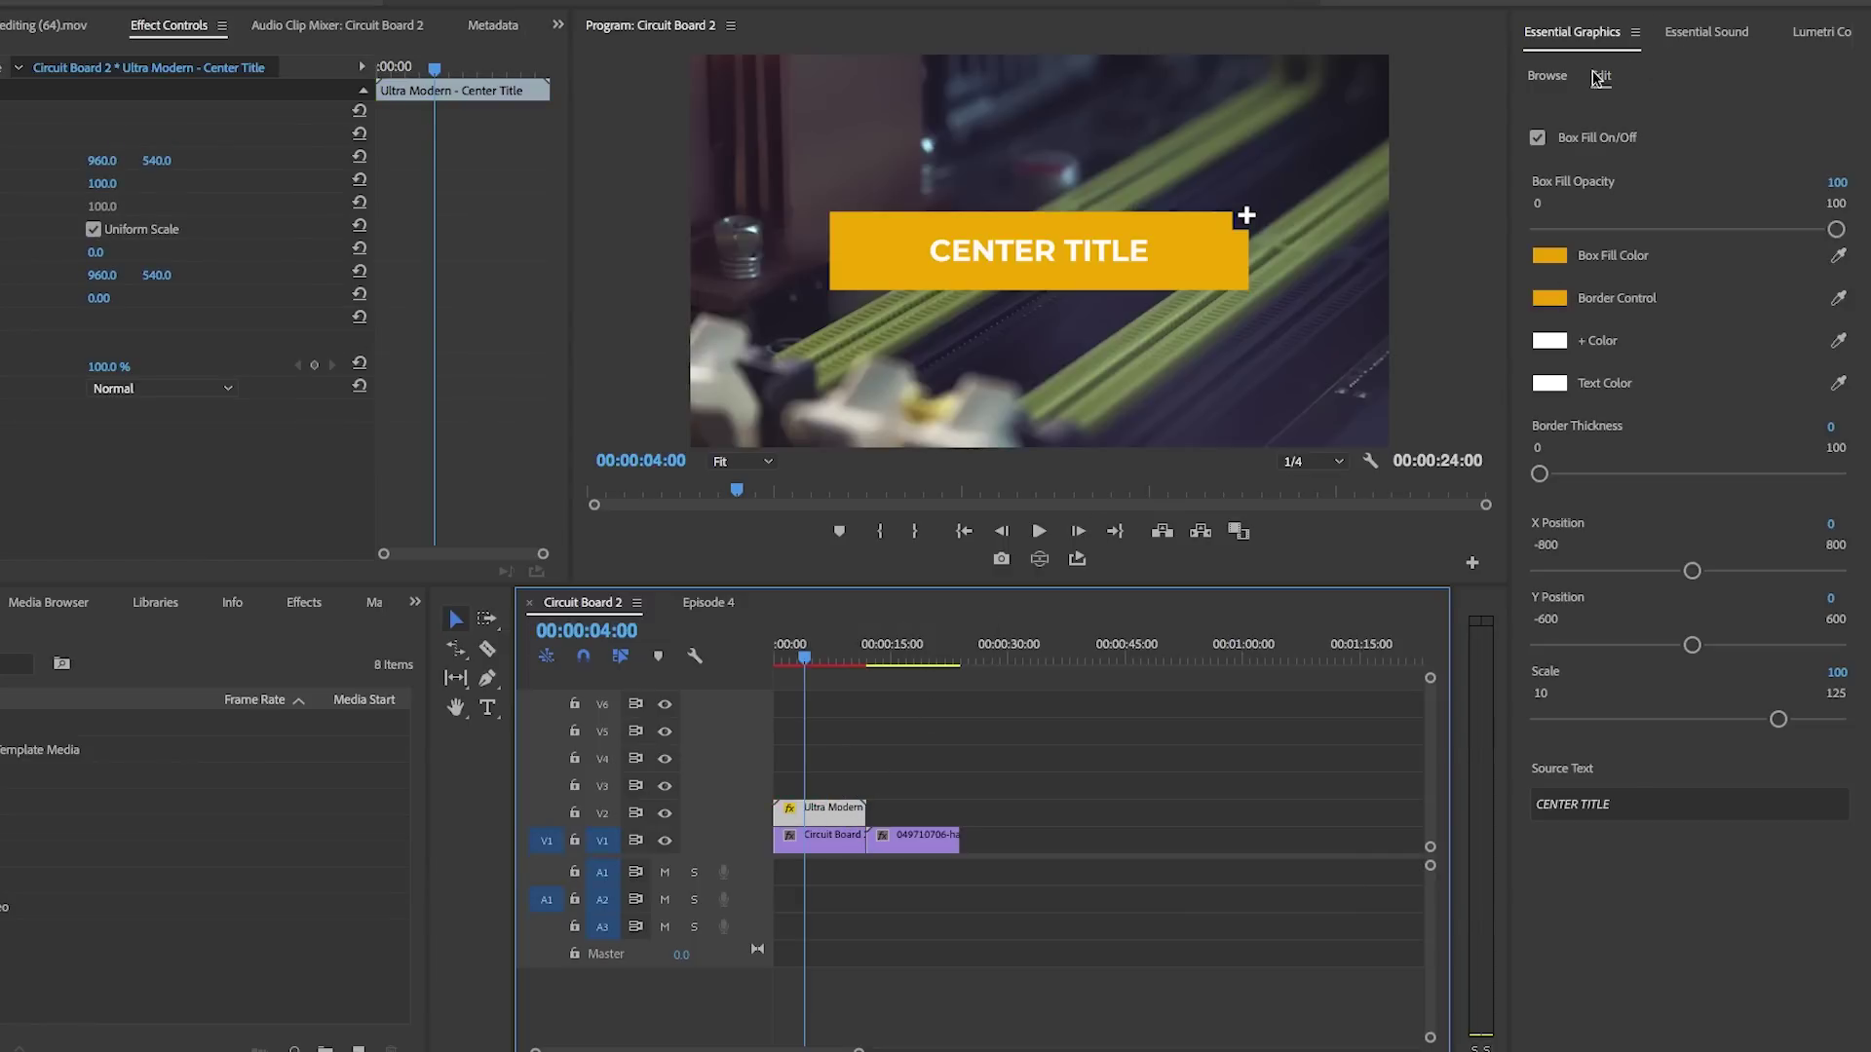
left_click(1548, 78)
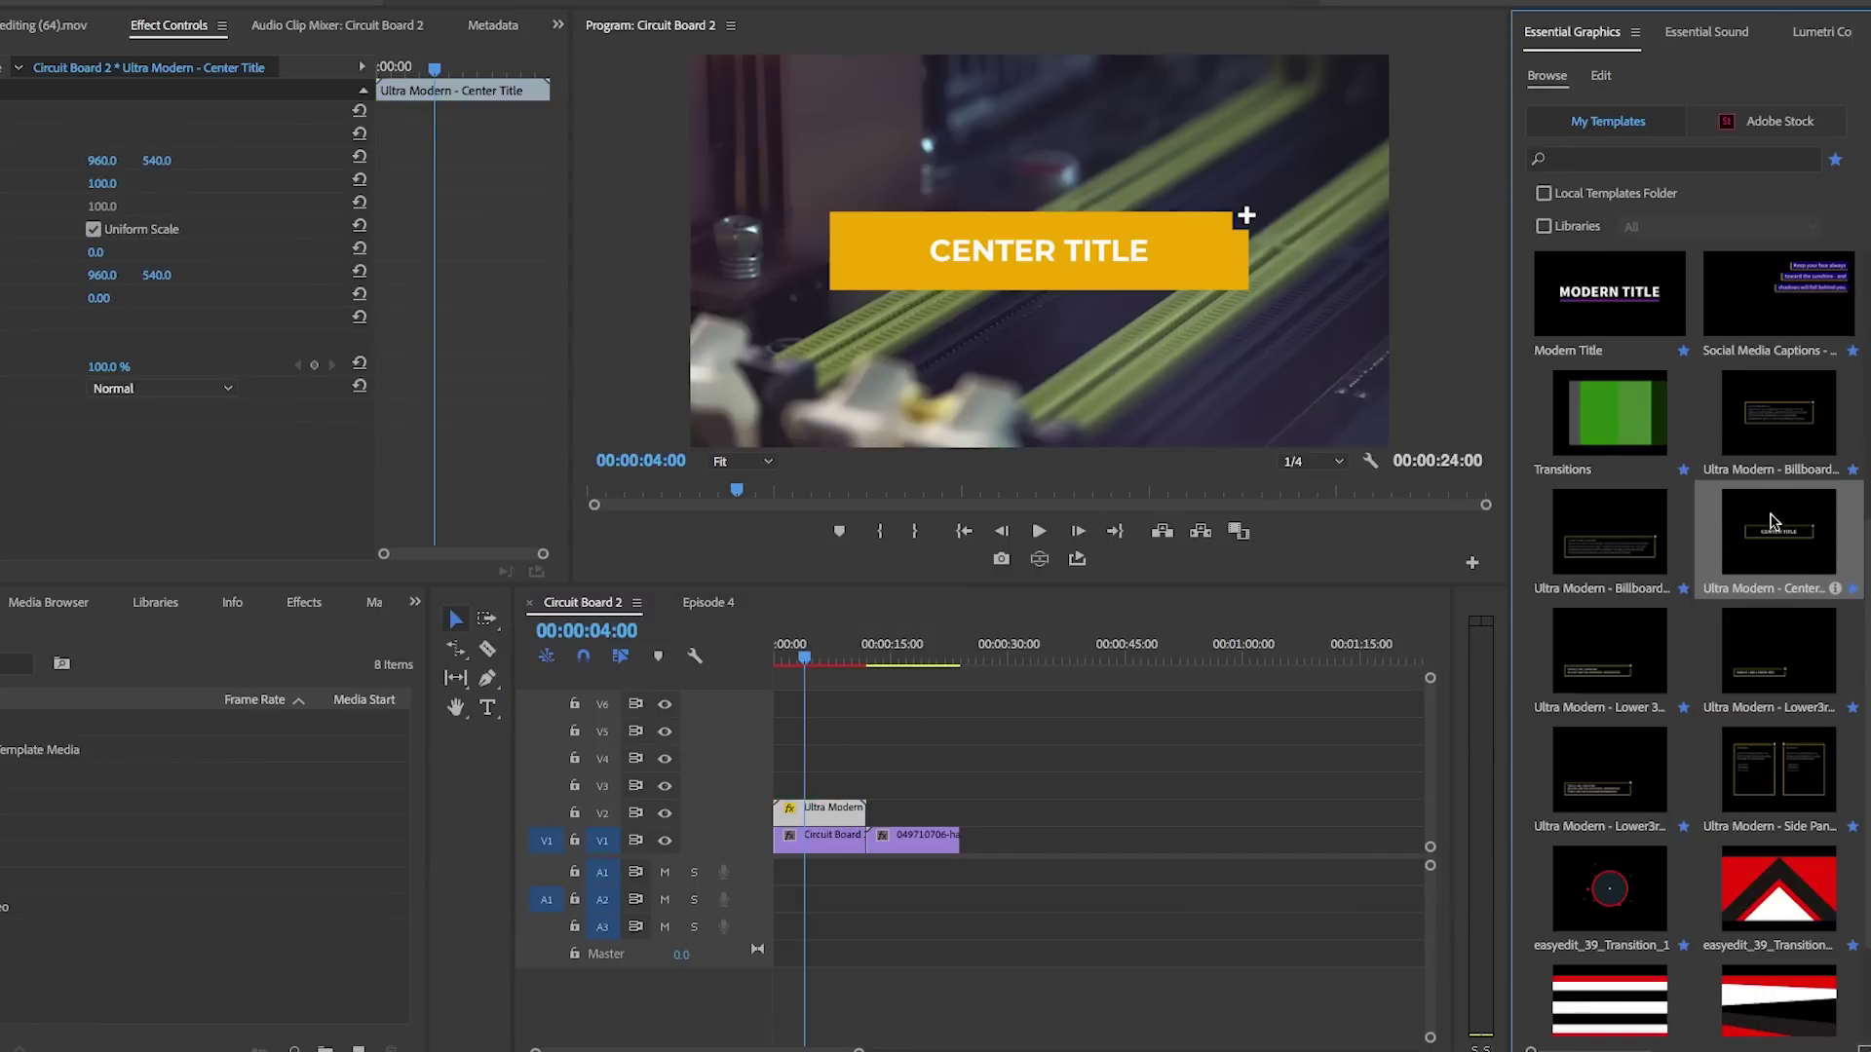
left_click_drag(1635, 554, 1691, 510)
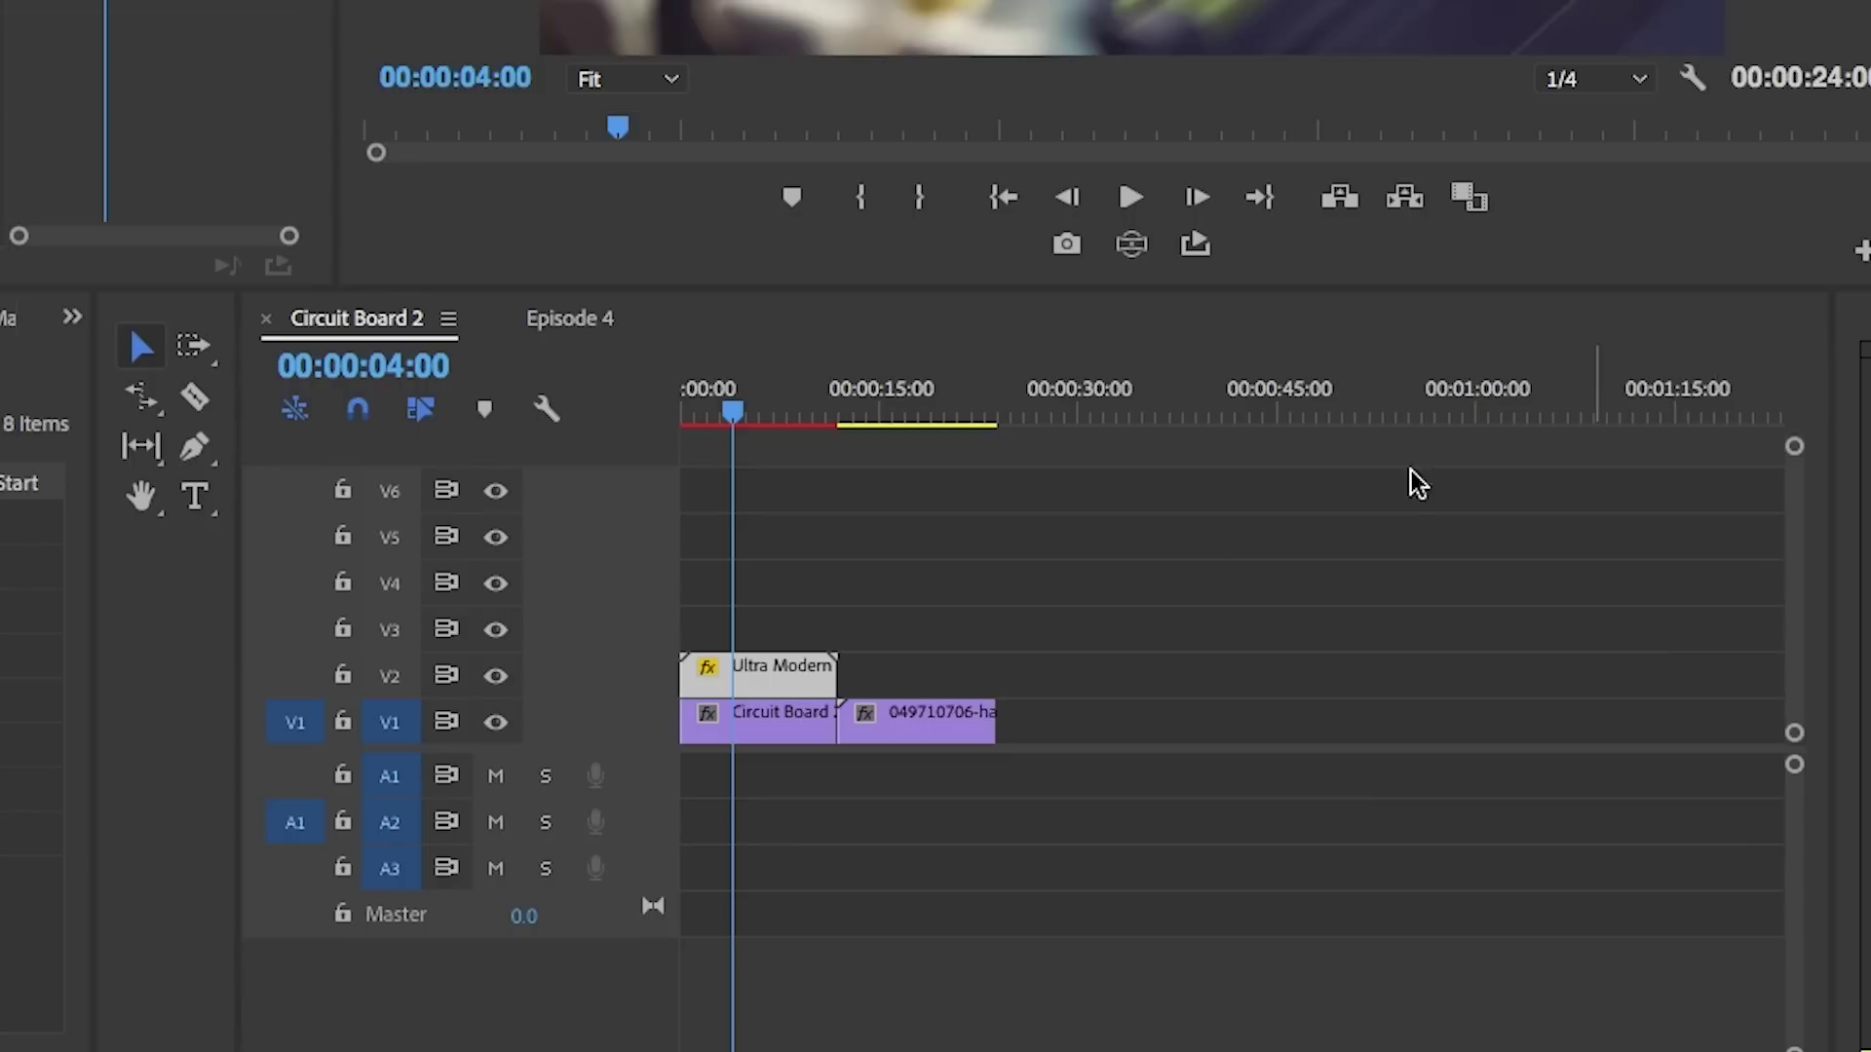
left_click_drag(774, 676, 955, 651)
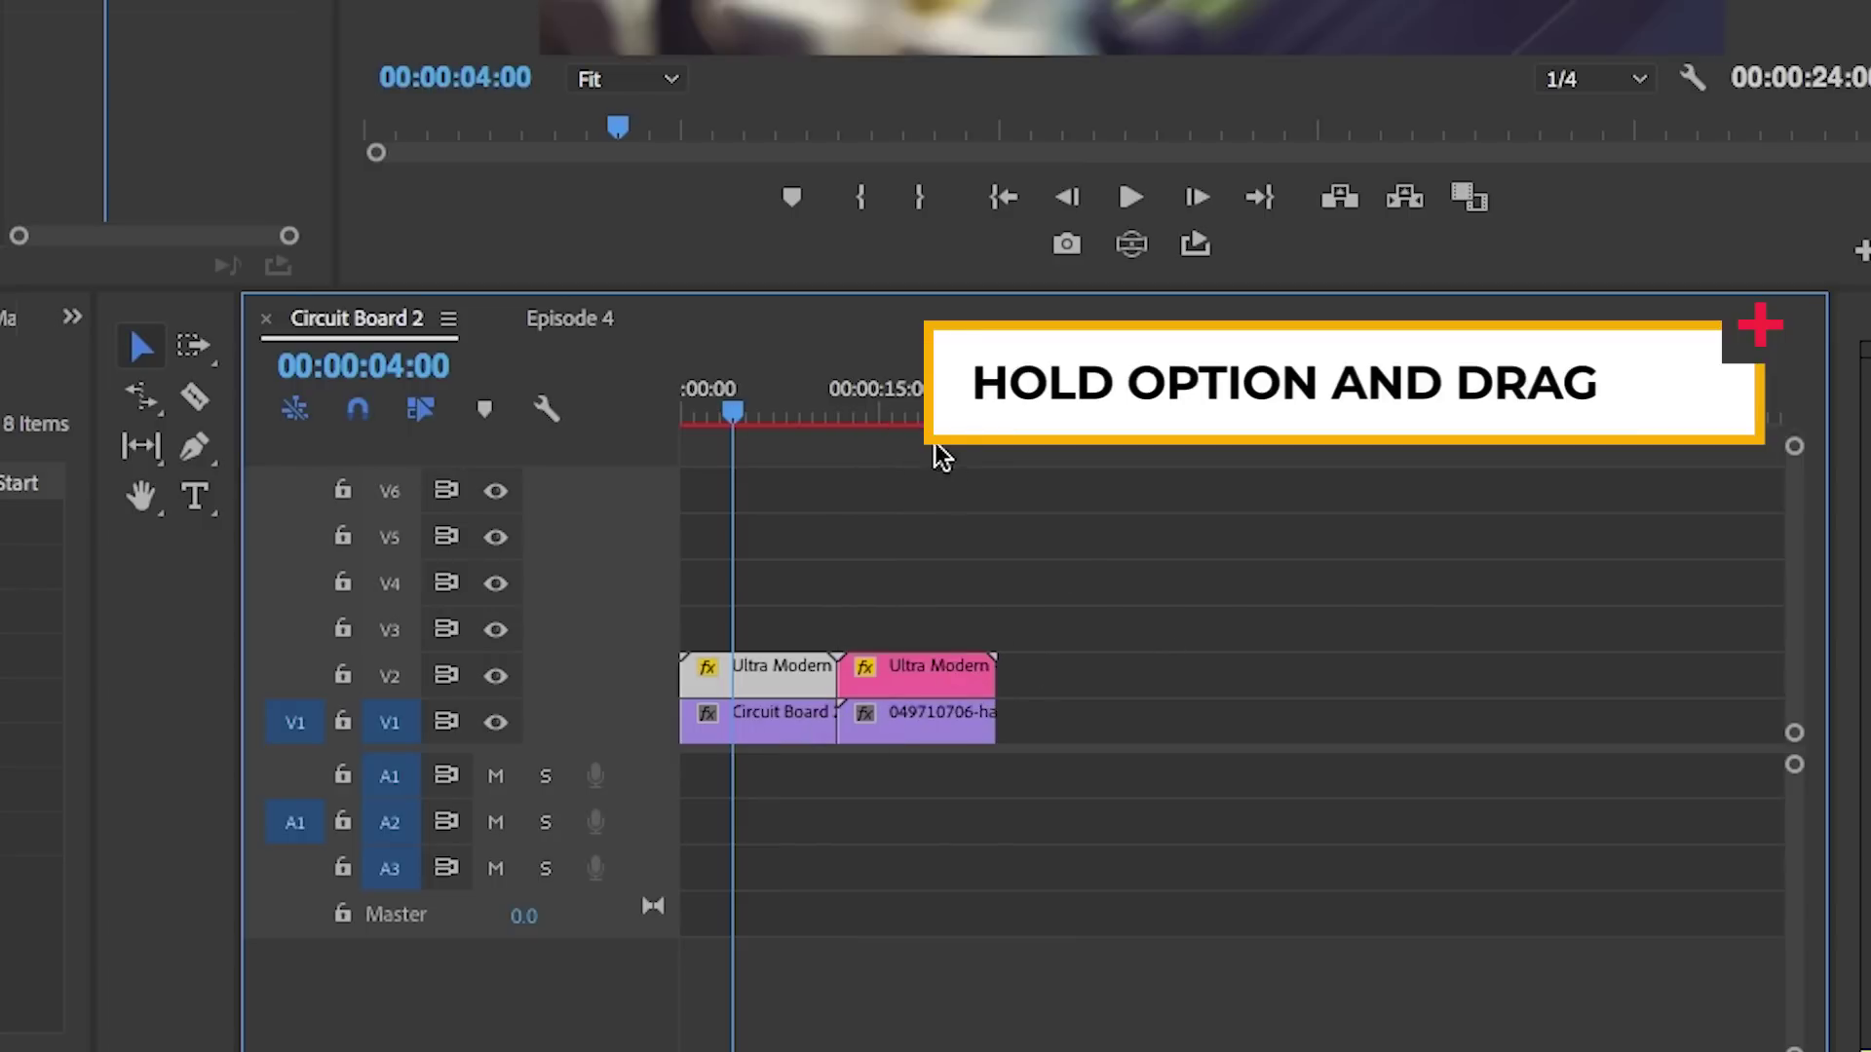
left_click(890, 417)
left_click(933, 679)
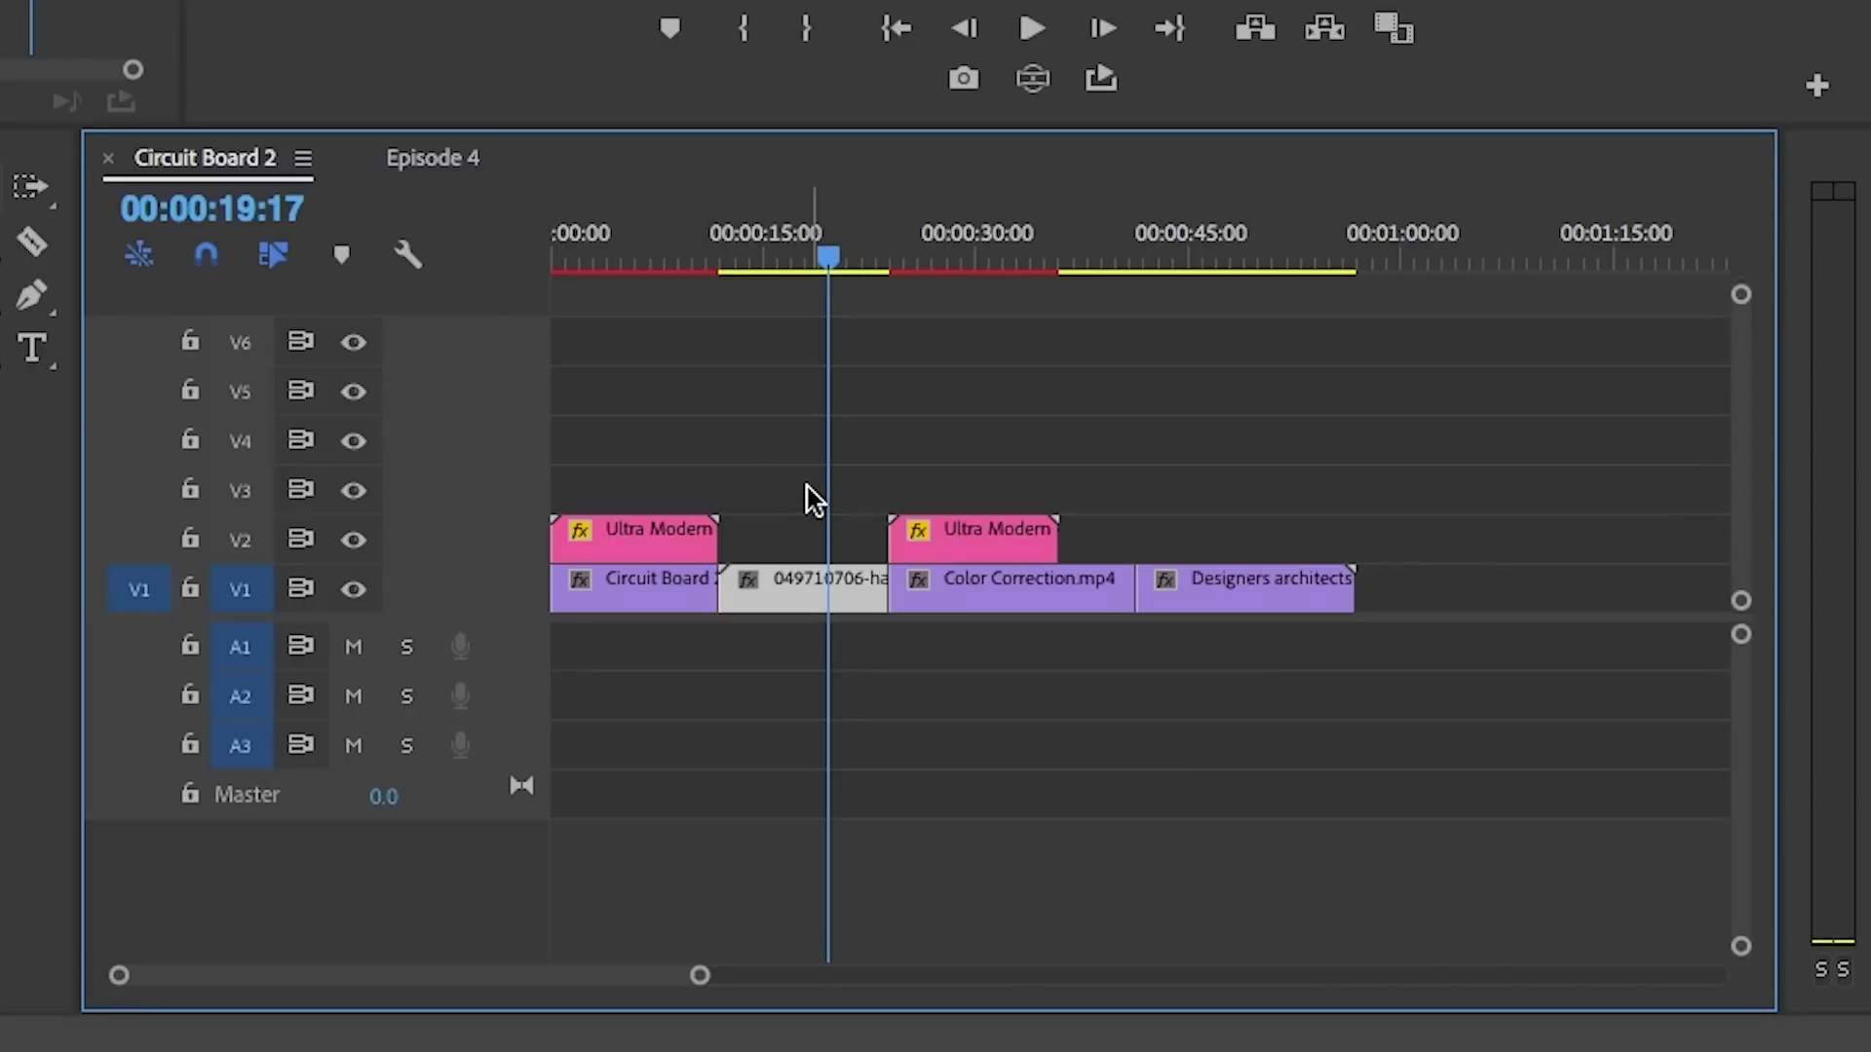
Split the laptop clip at 00:00:20:17 and ripple delete the short piece with Alt+Delete
left_click_drag(844, 289, 843, 259)
key("v")
left_click(863, 590)
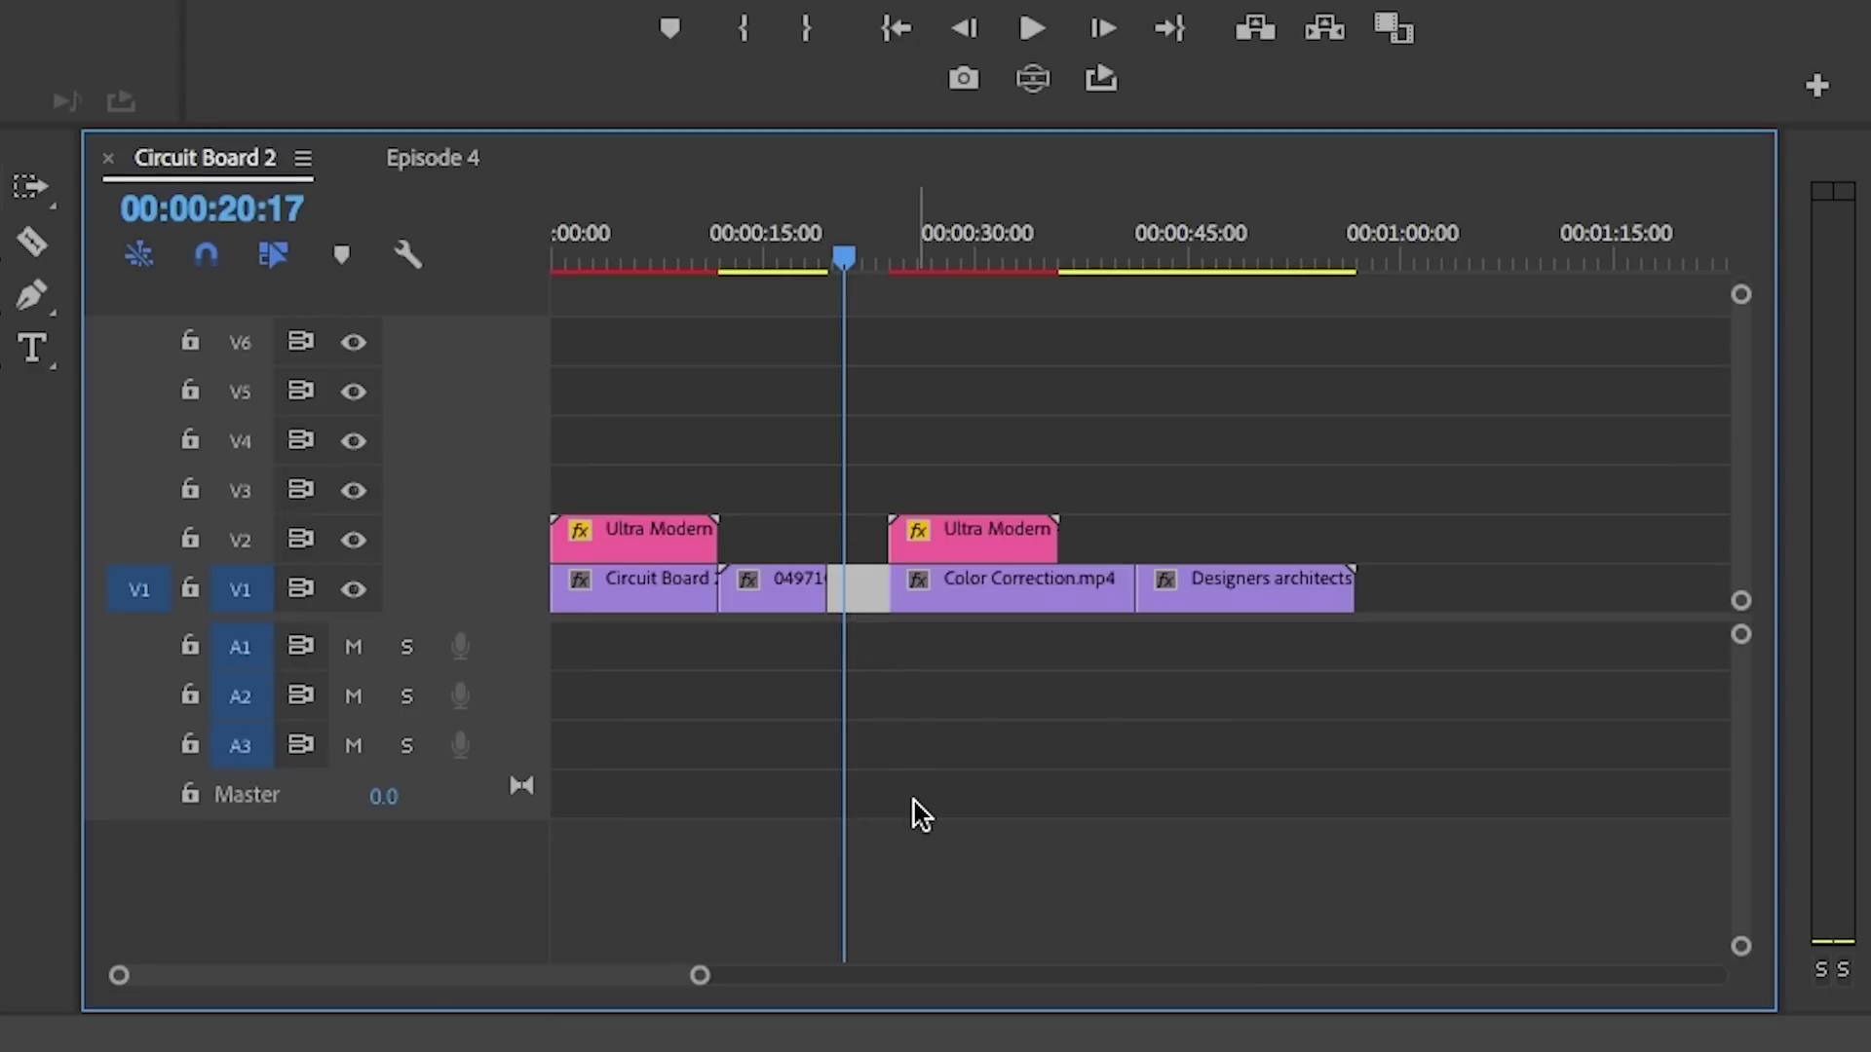
key("Delete")
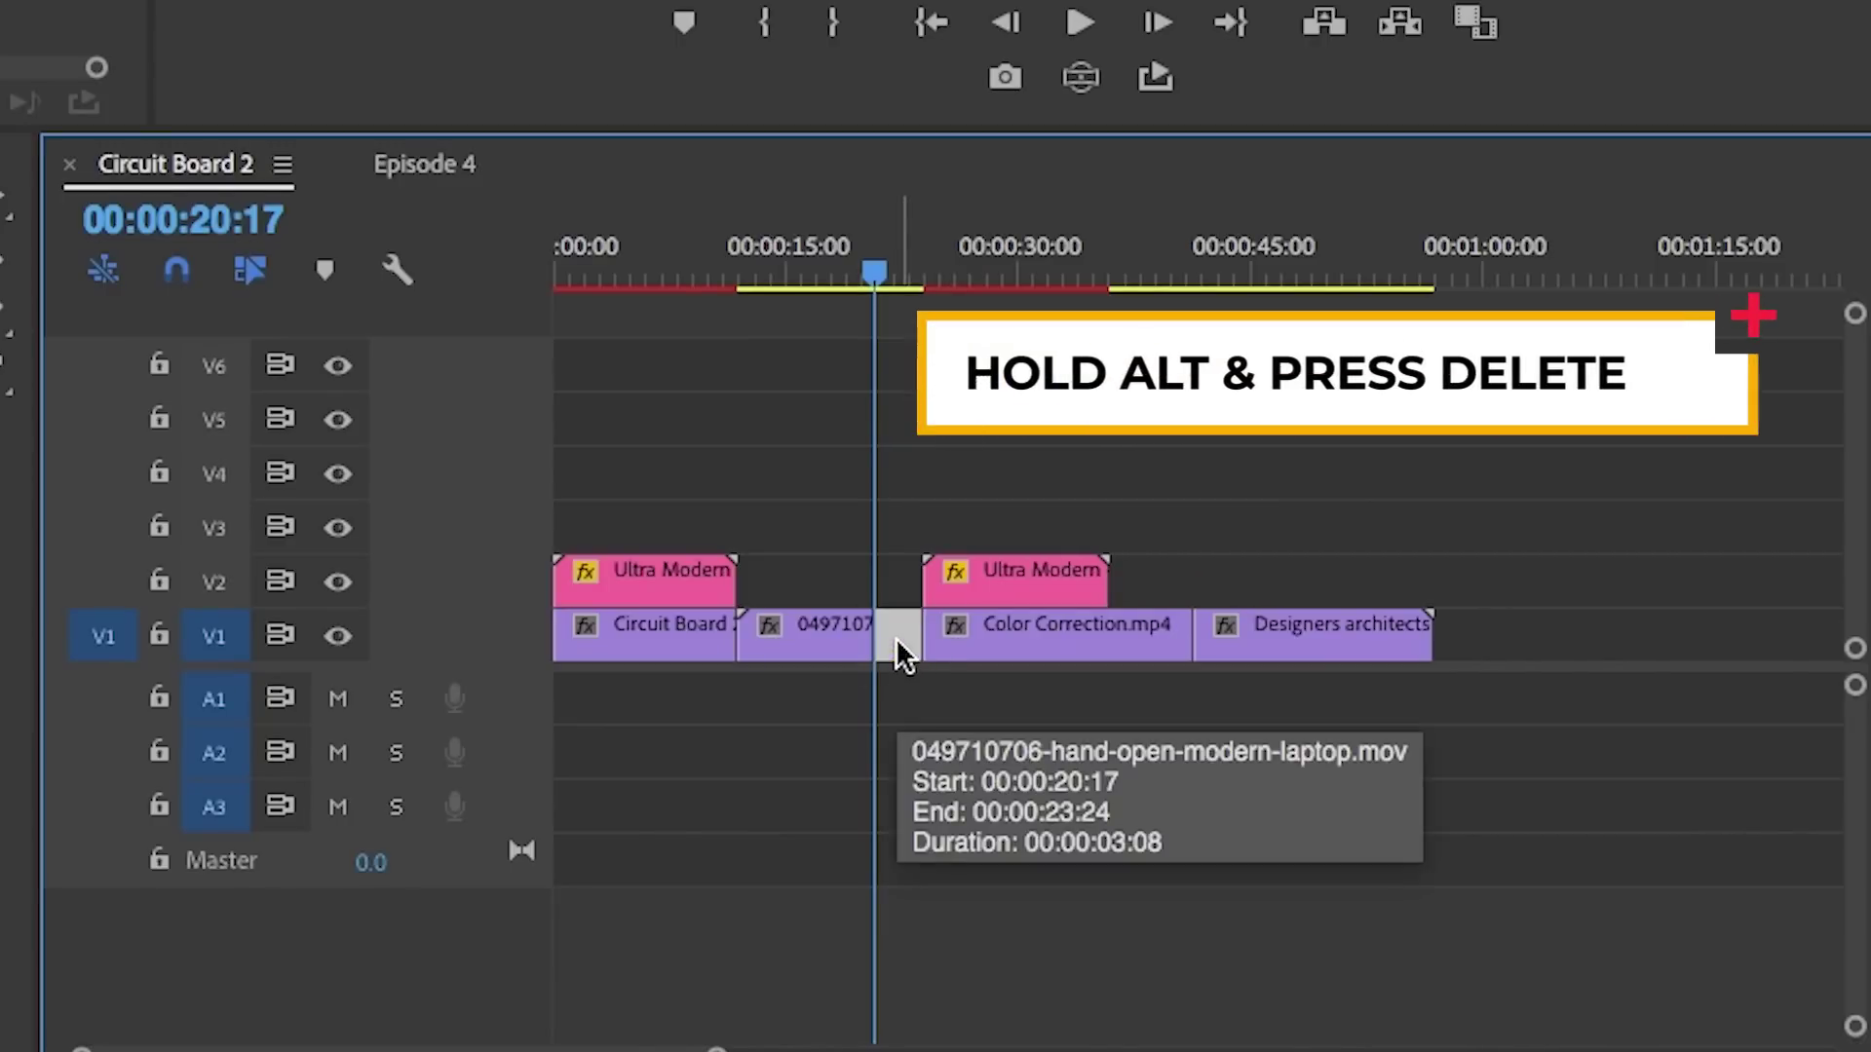
key("alt+Delete")
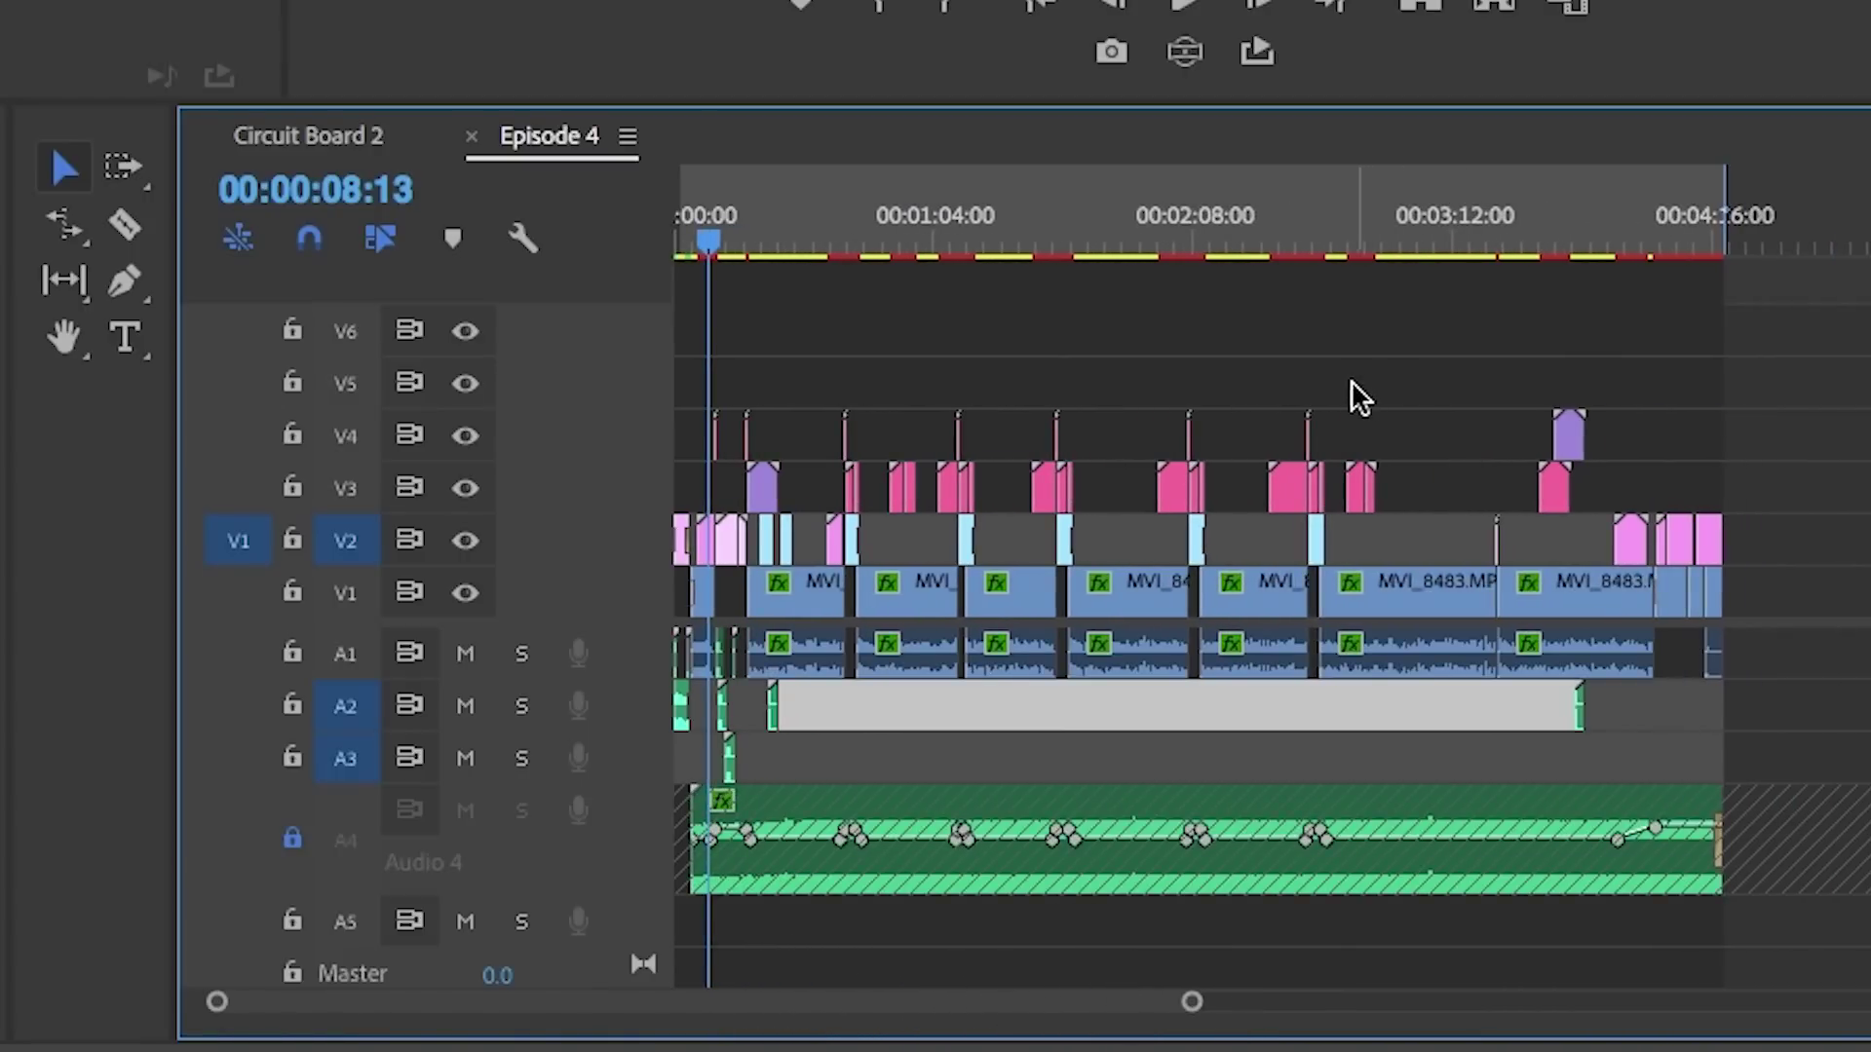
With Track Select Forward (A), move the MVI_8483 clips and everything after them about 25 seconds later
left_click_drag(1361, 397, 1749, 663)
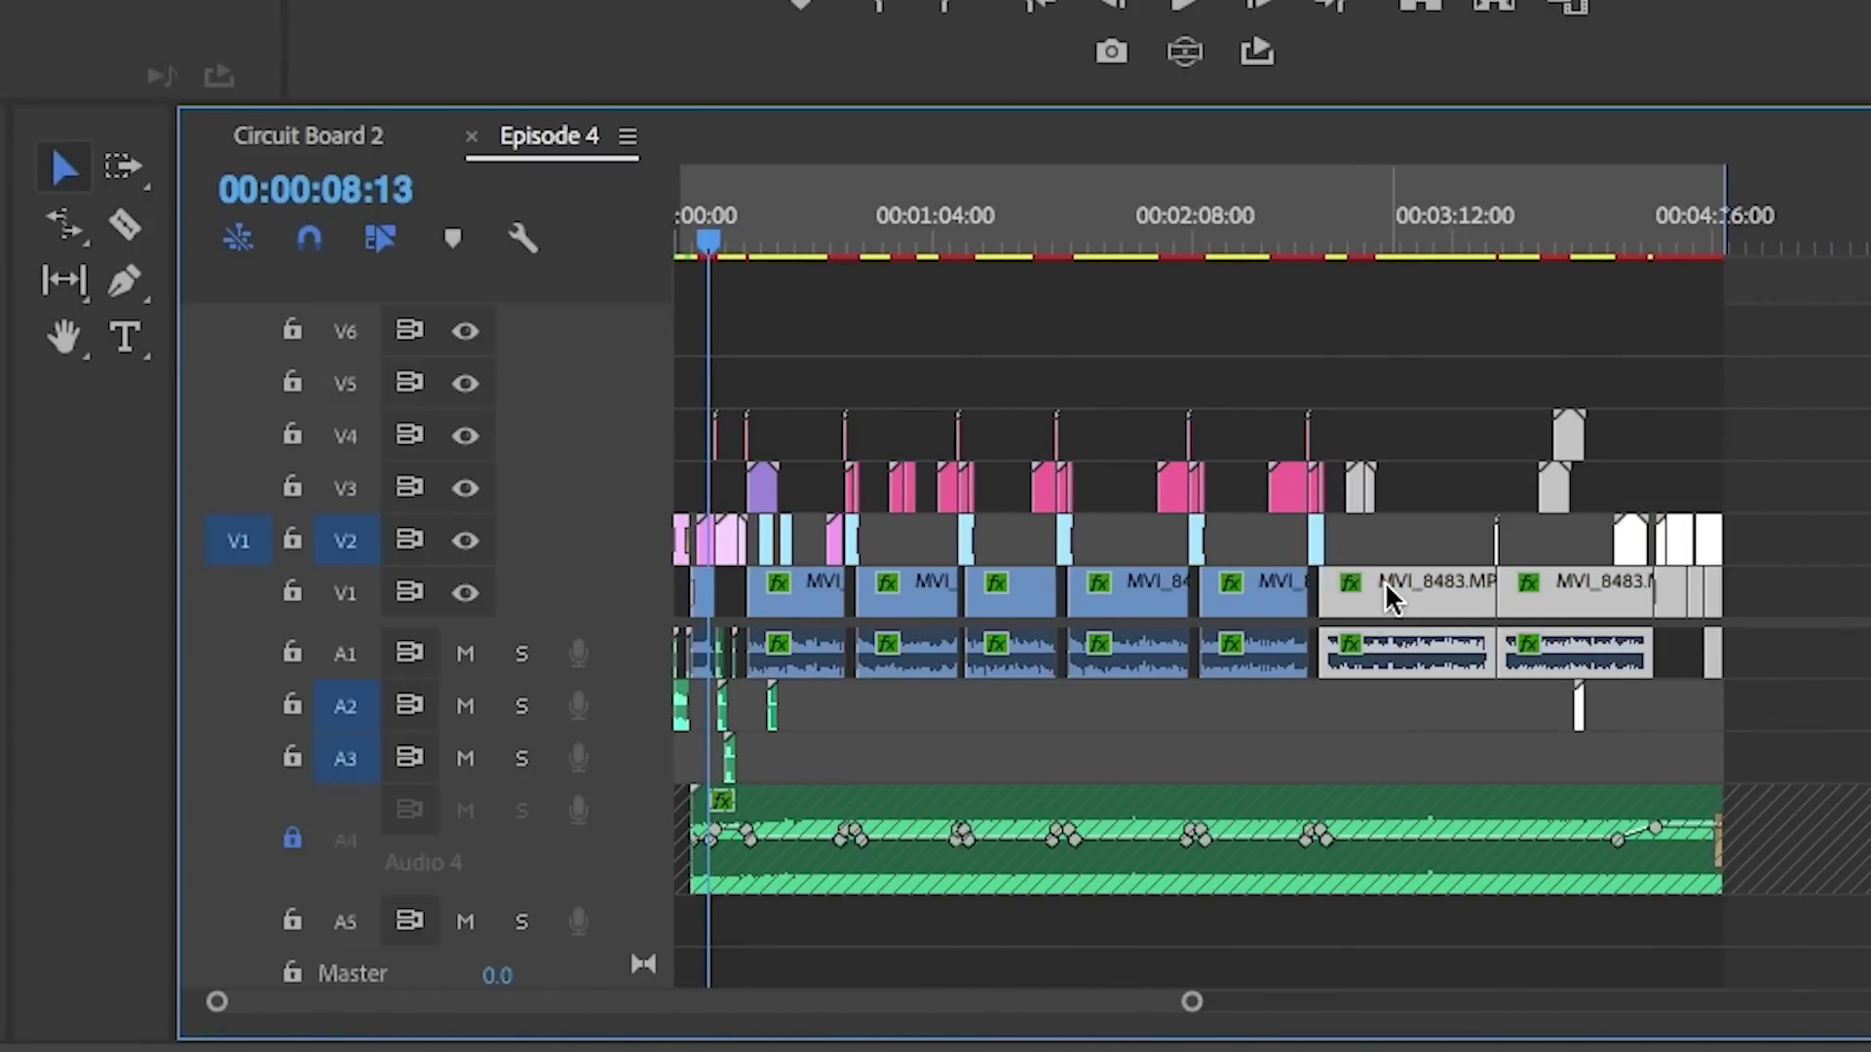
left_click_drag(1388, 596, 1504, 599)
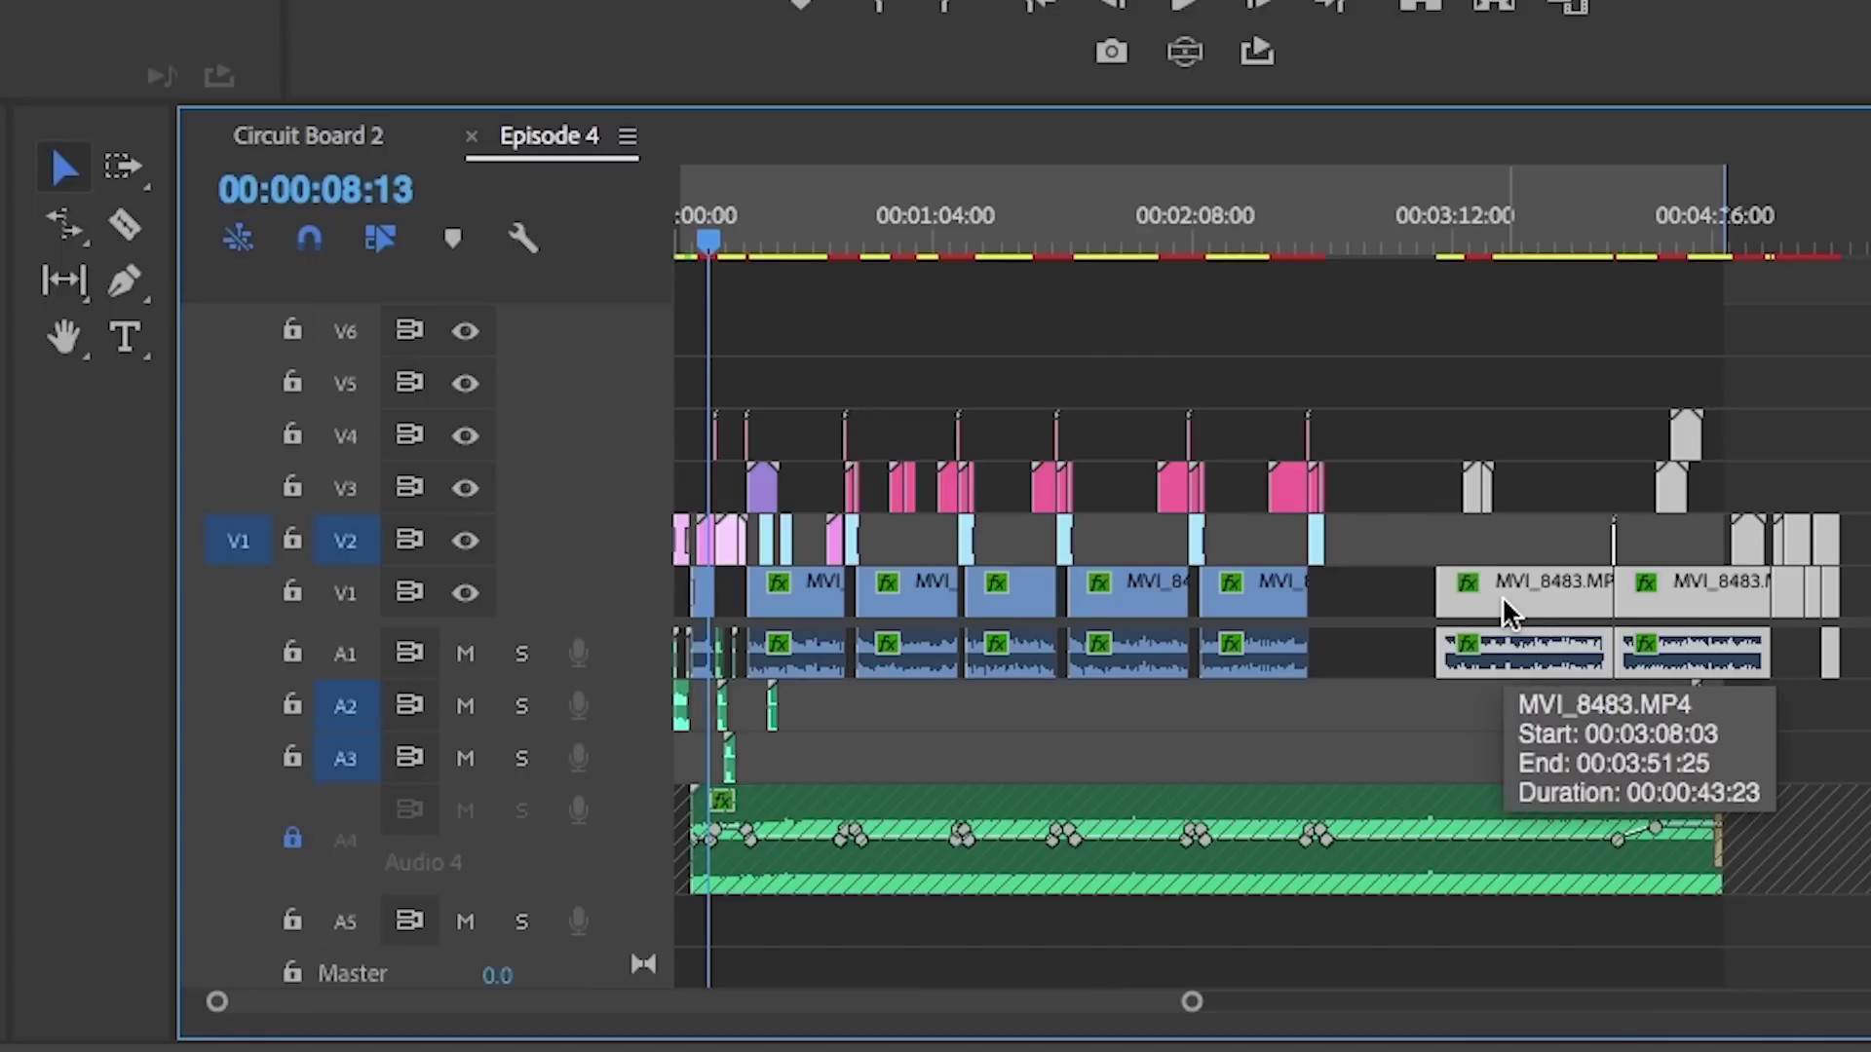
key("ctrl+z")
key("a")
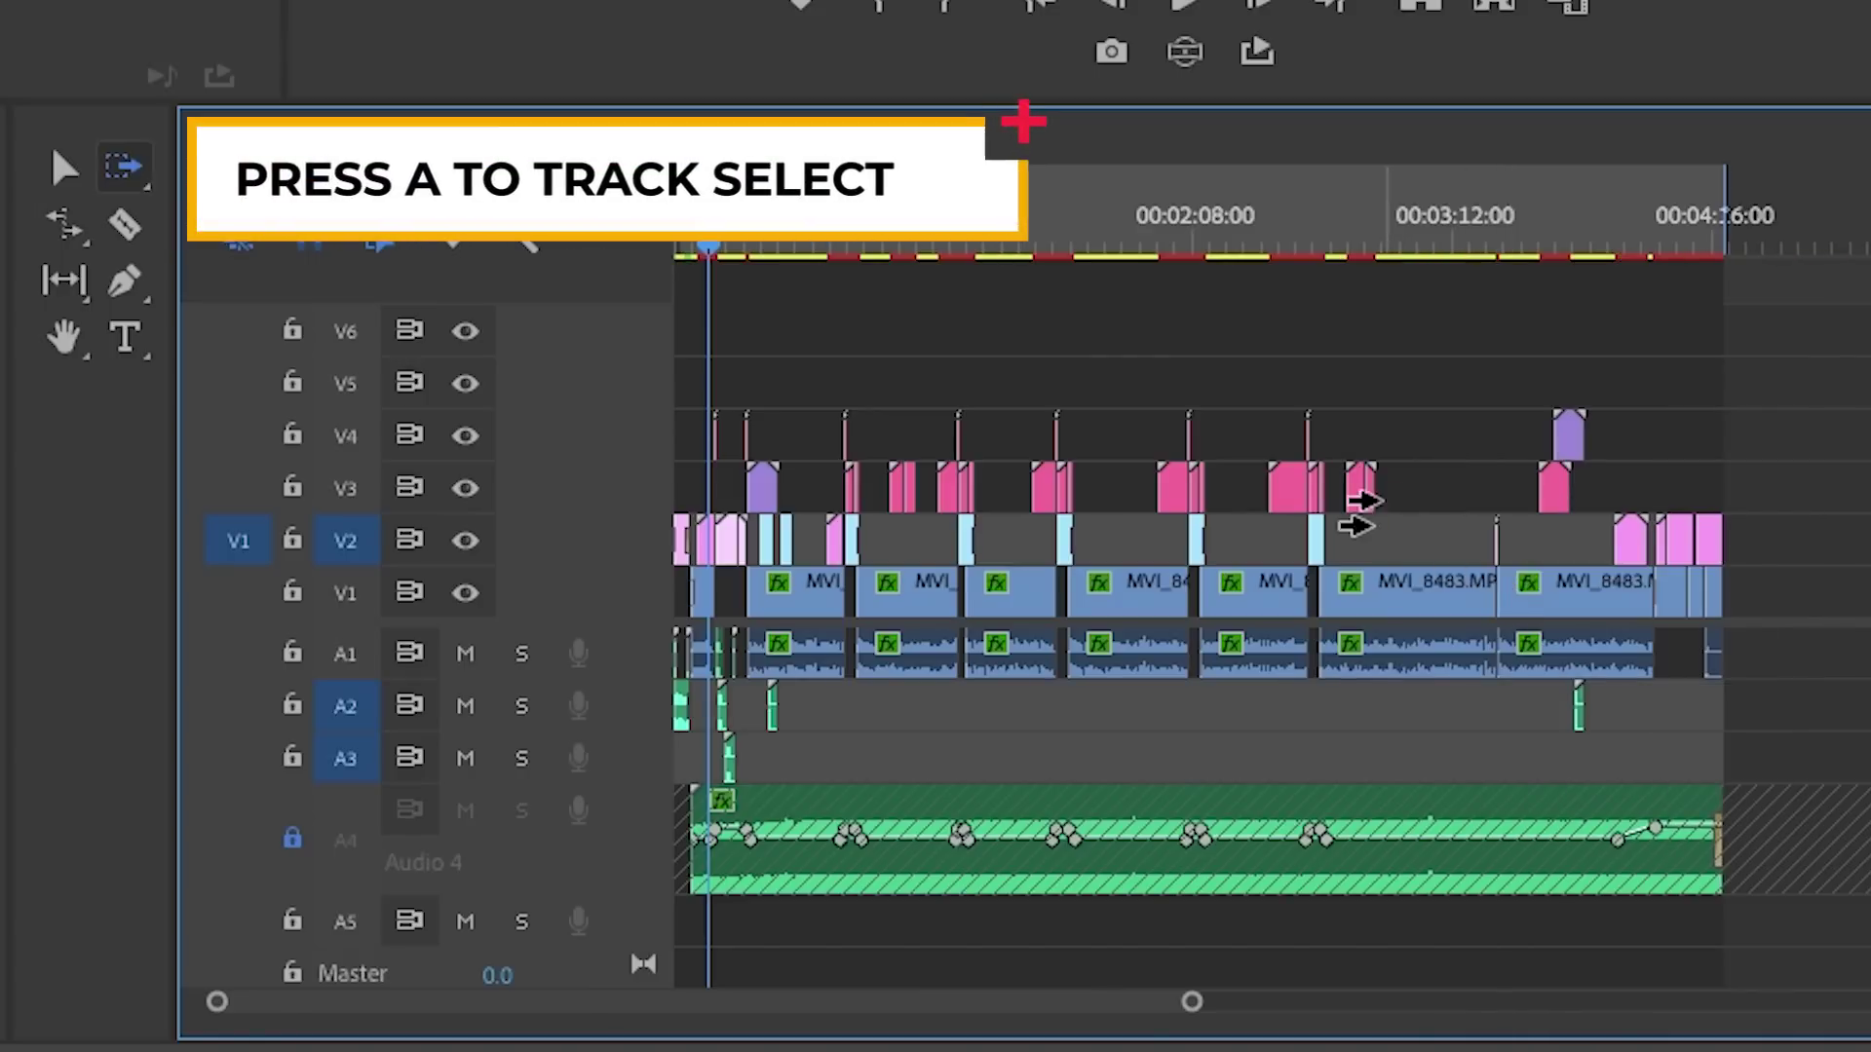
left_click(1364, 426)
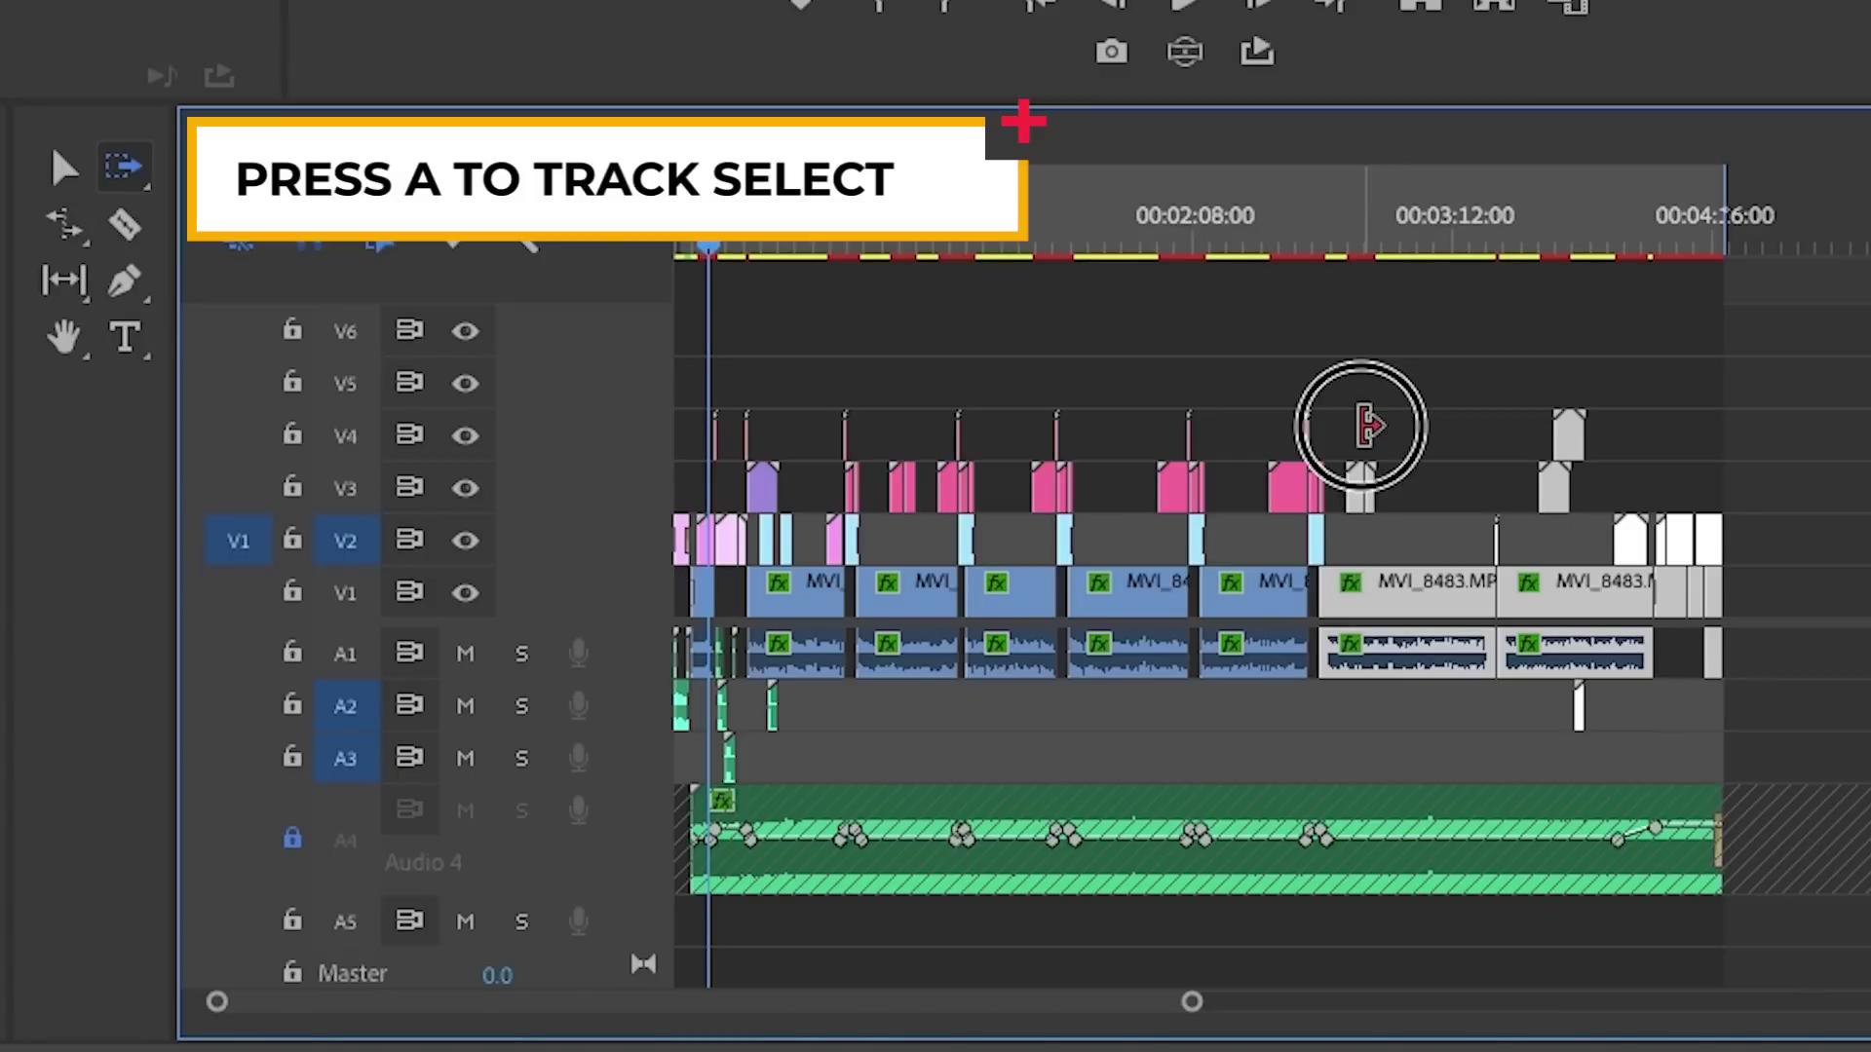
left_click_drag(1364, 426, 1470, 430)
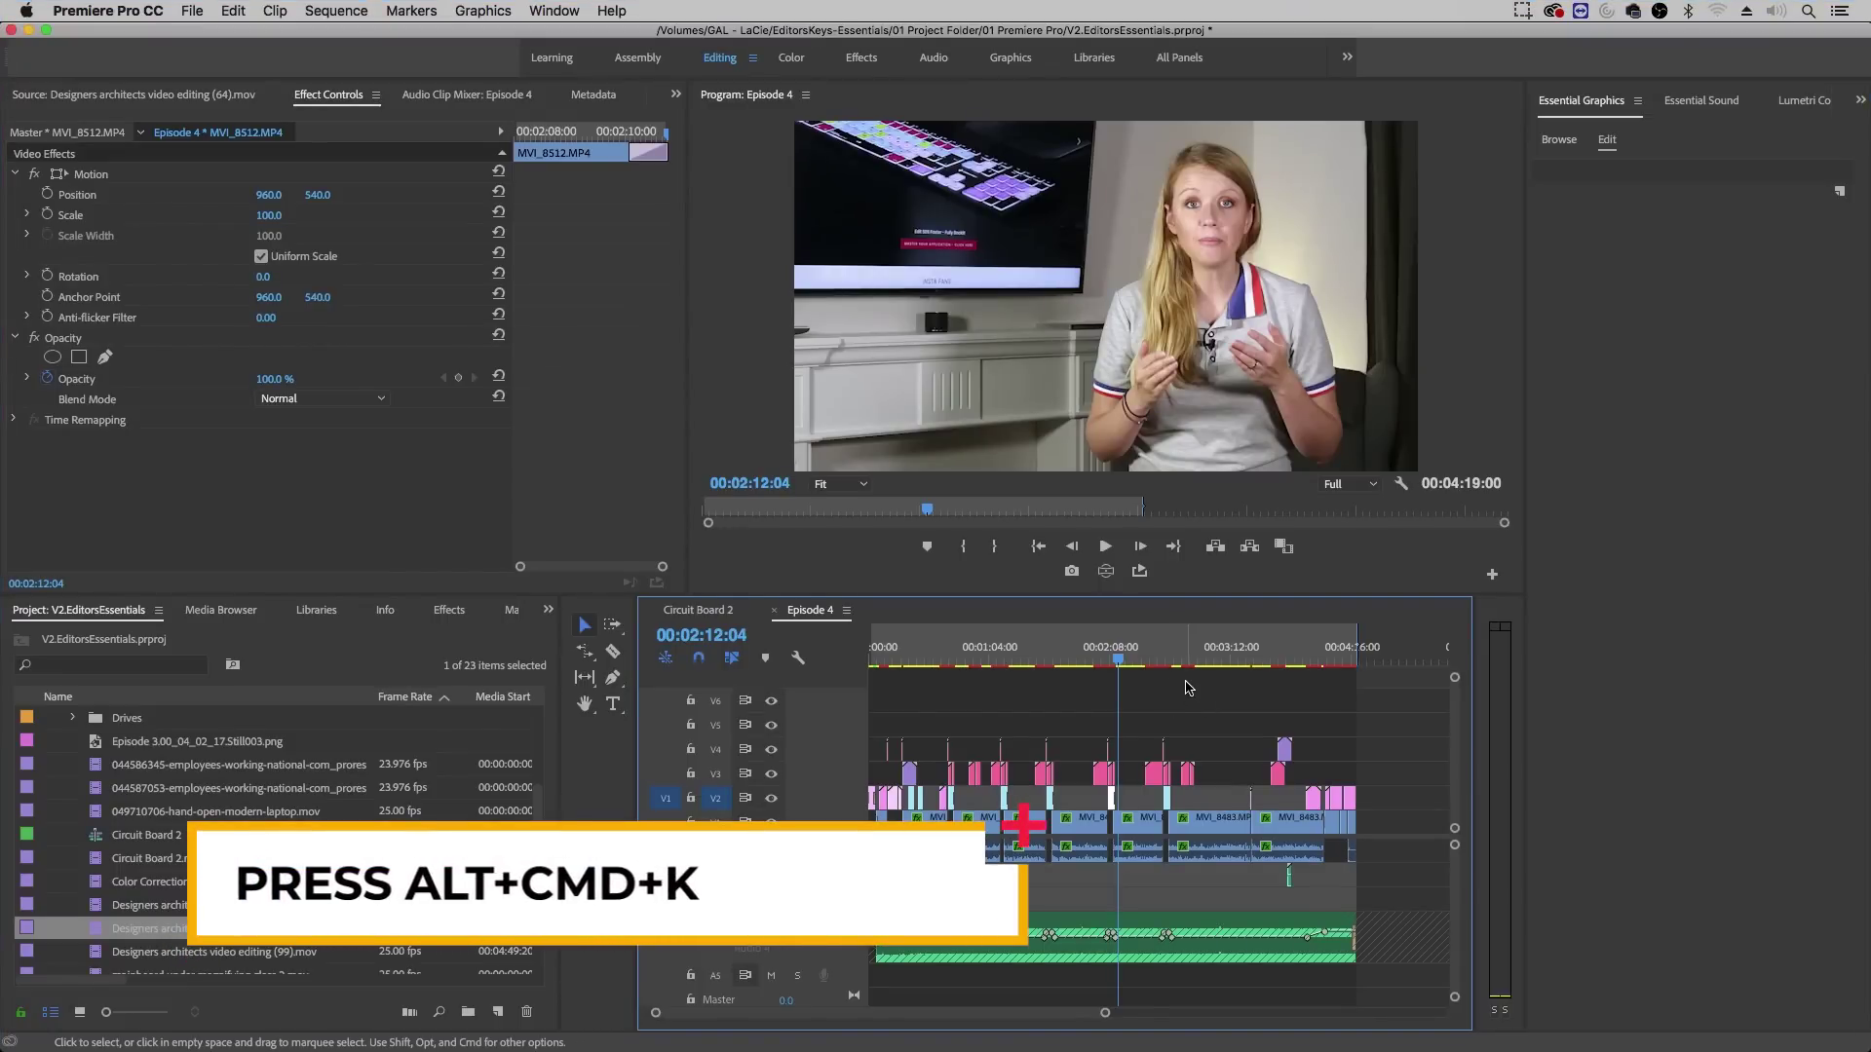
Open Keyboard Shortcuts with Alt+Cmd+K and focus its command search field
key("alt+super+k")
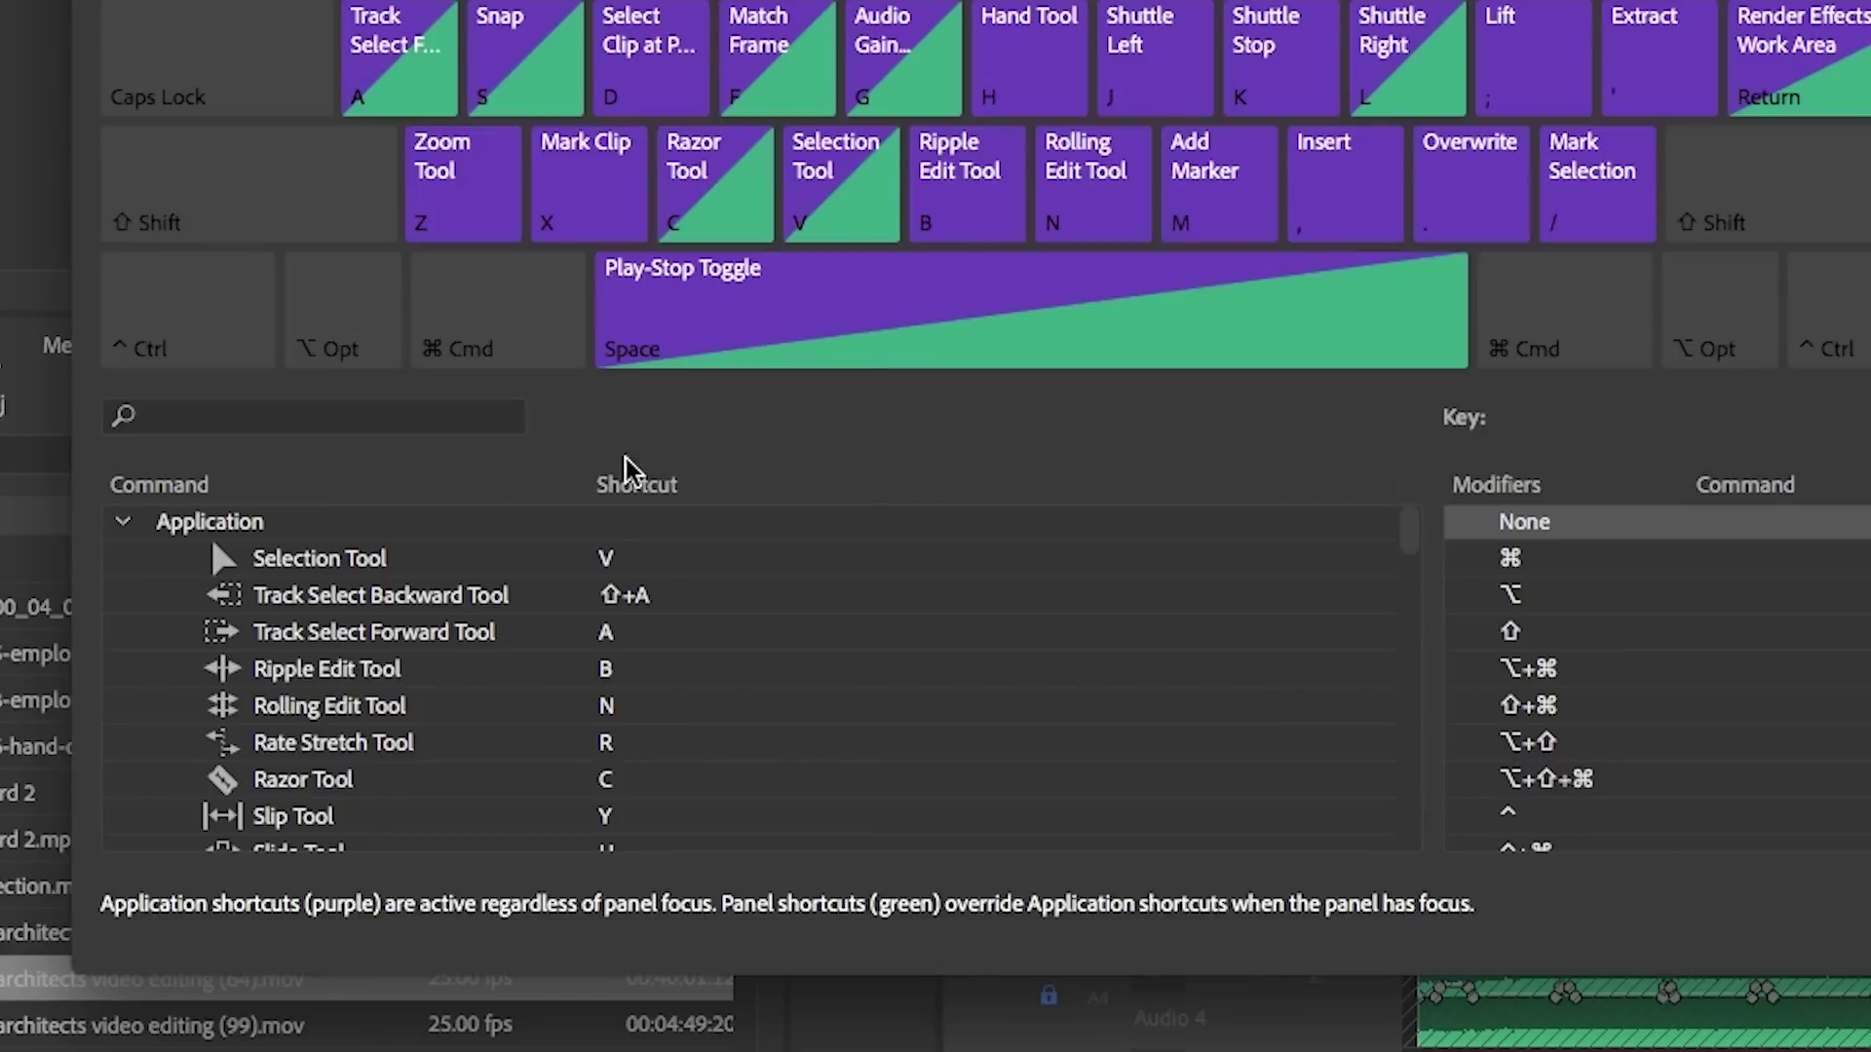
left_click(270, 413)
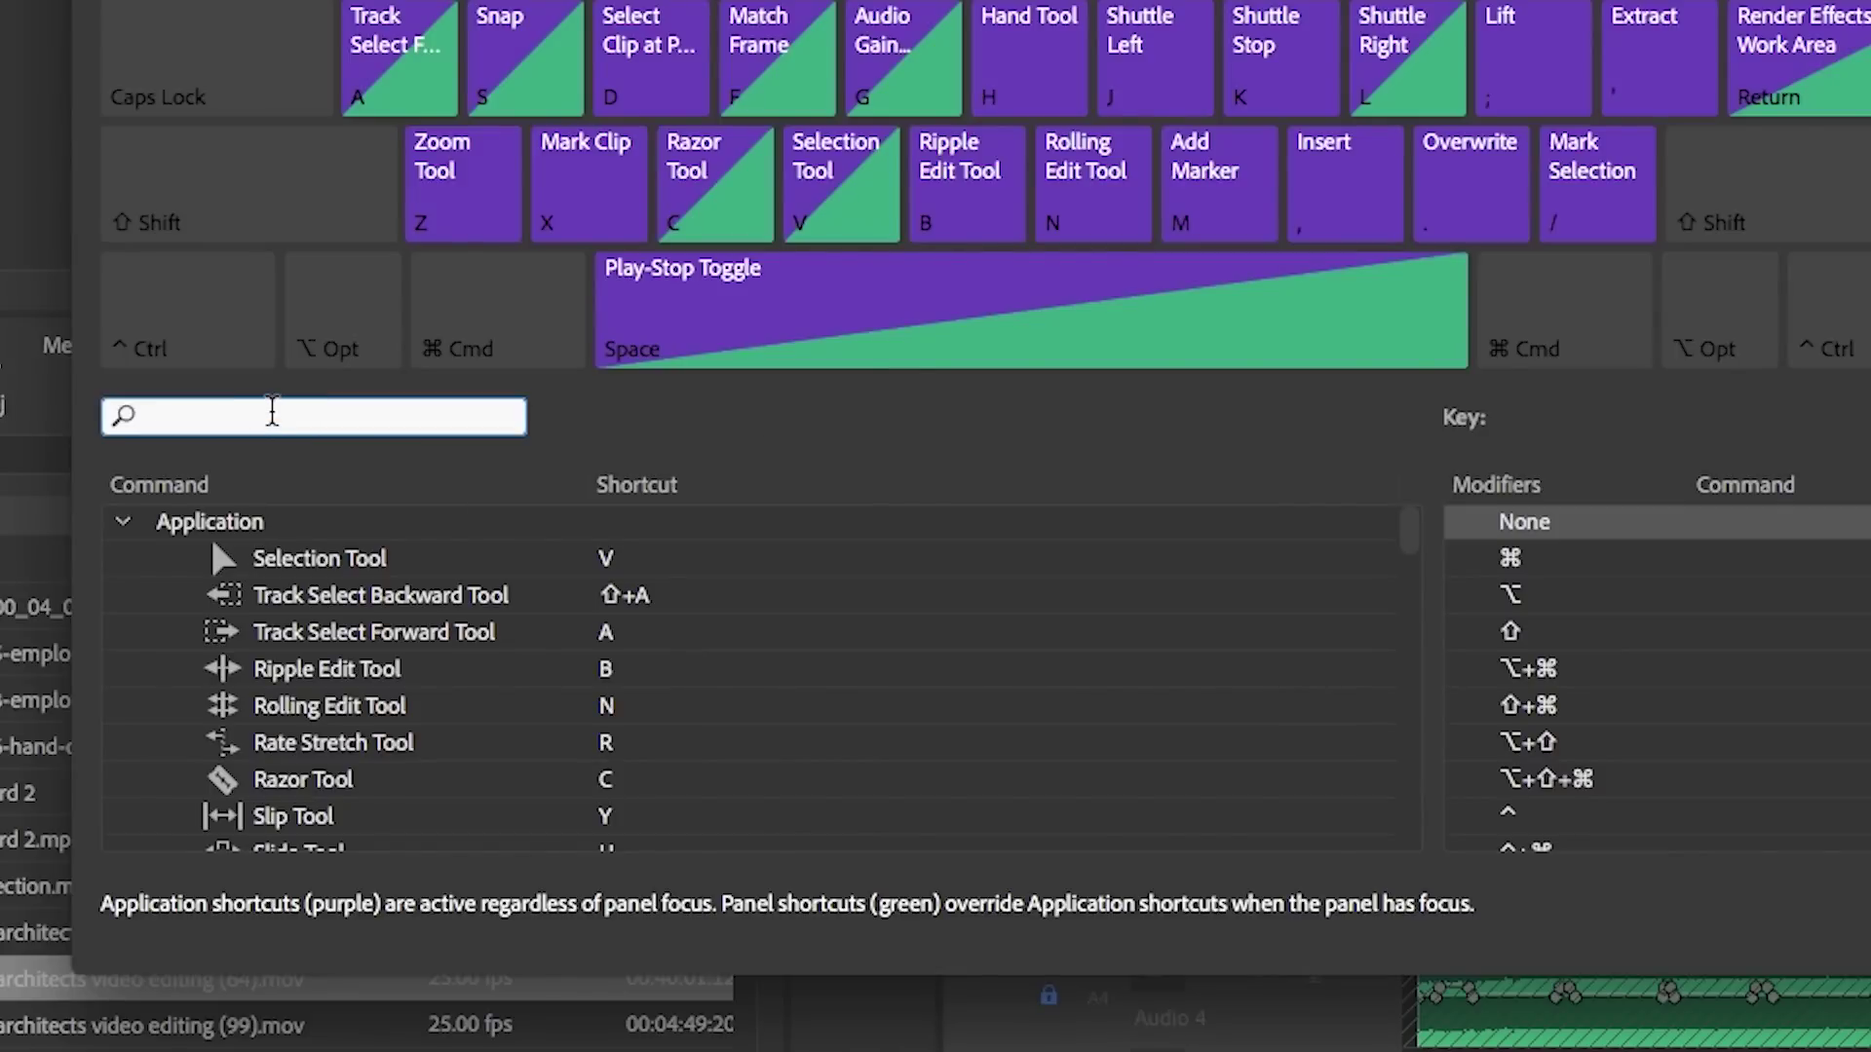
Find Speed/Duration via 'speed' and replace its ⌘+R shortcut with ⌥+S, avoiding the Snap conflict
type("speed")
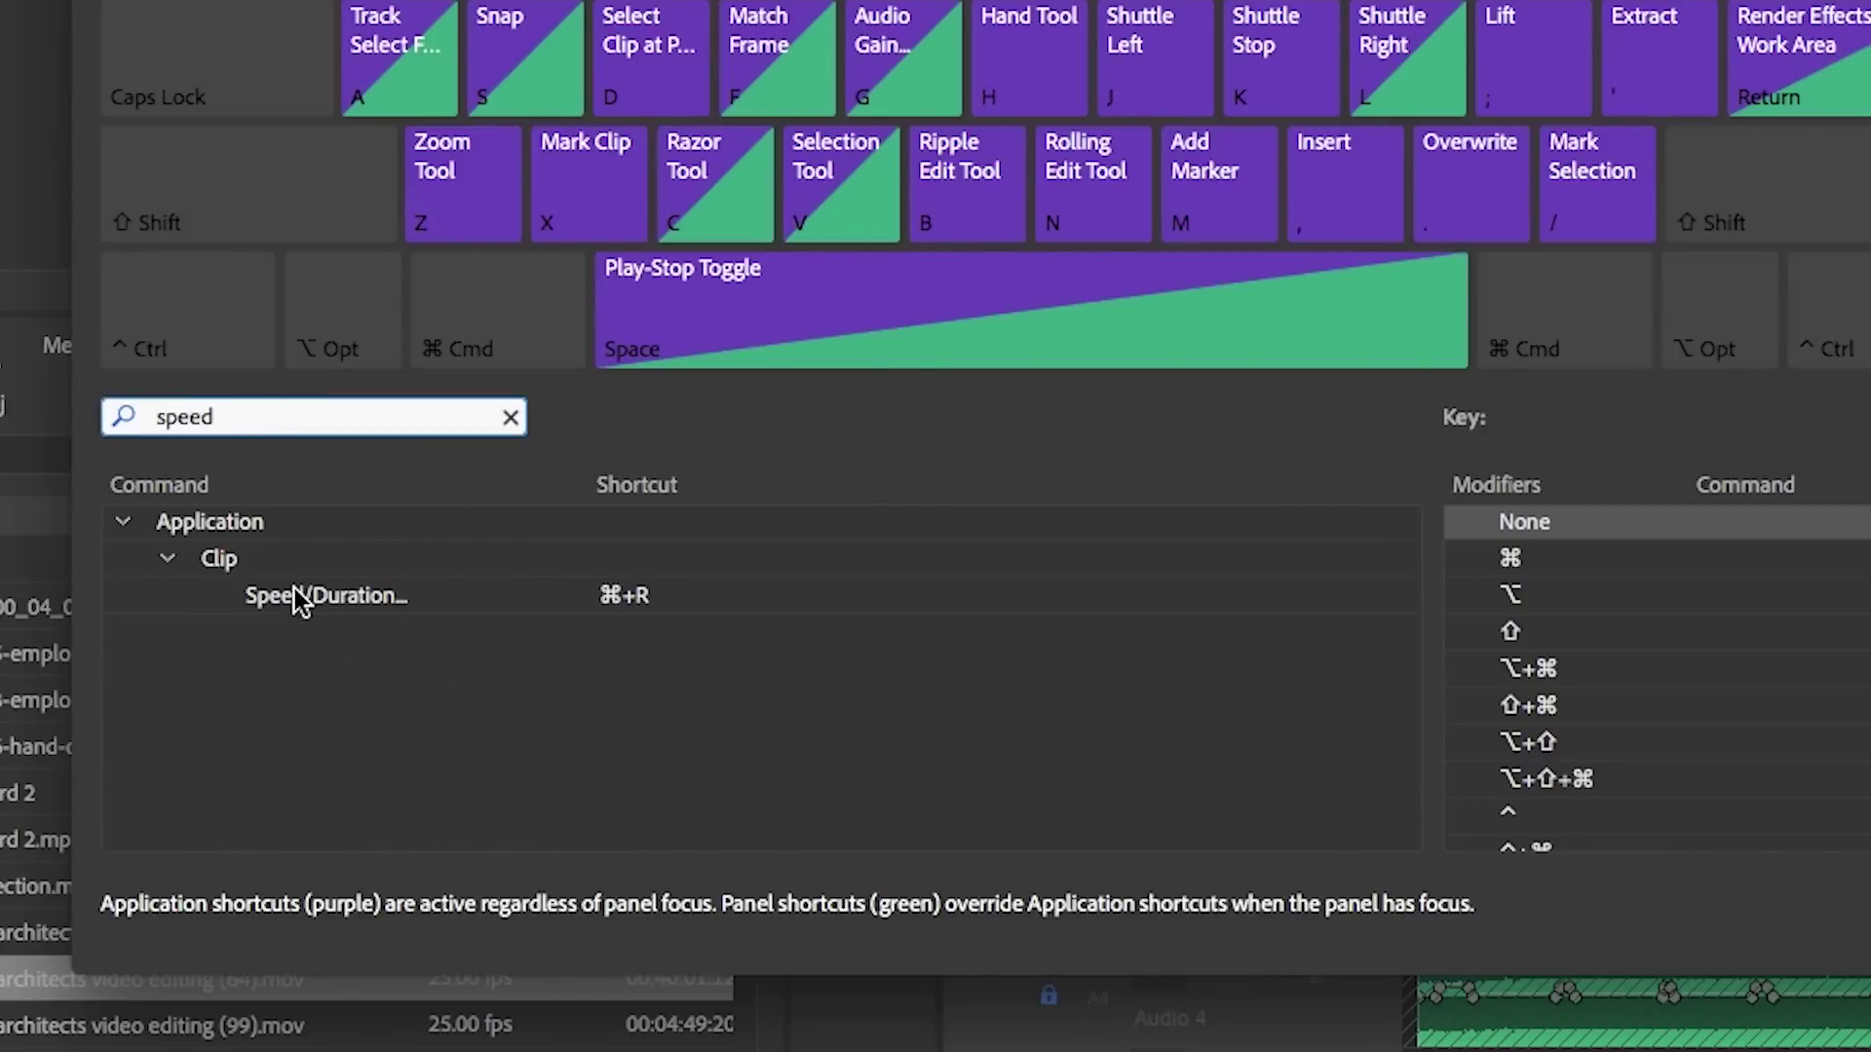
left_click(322, 594)
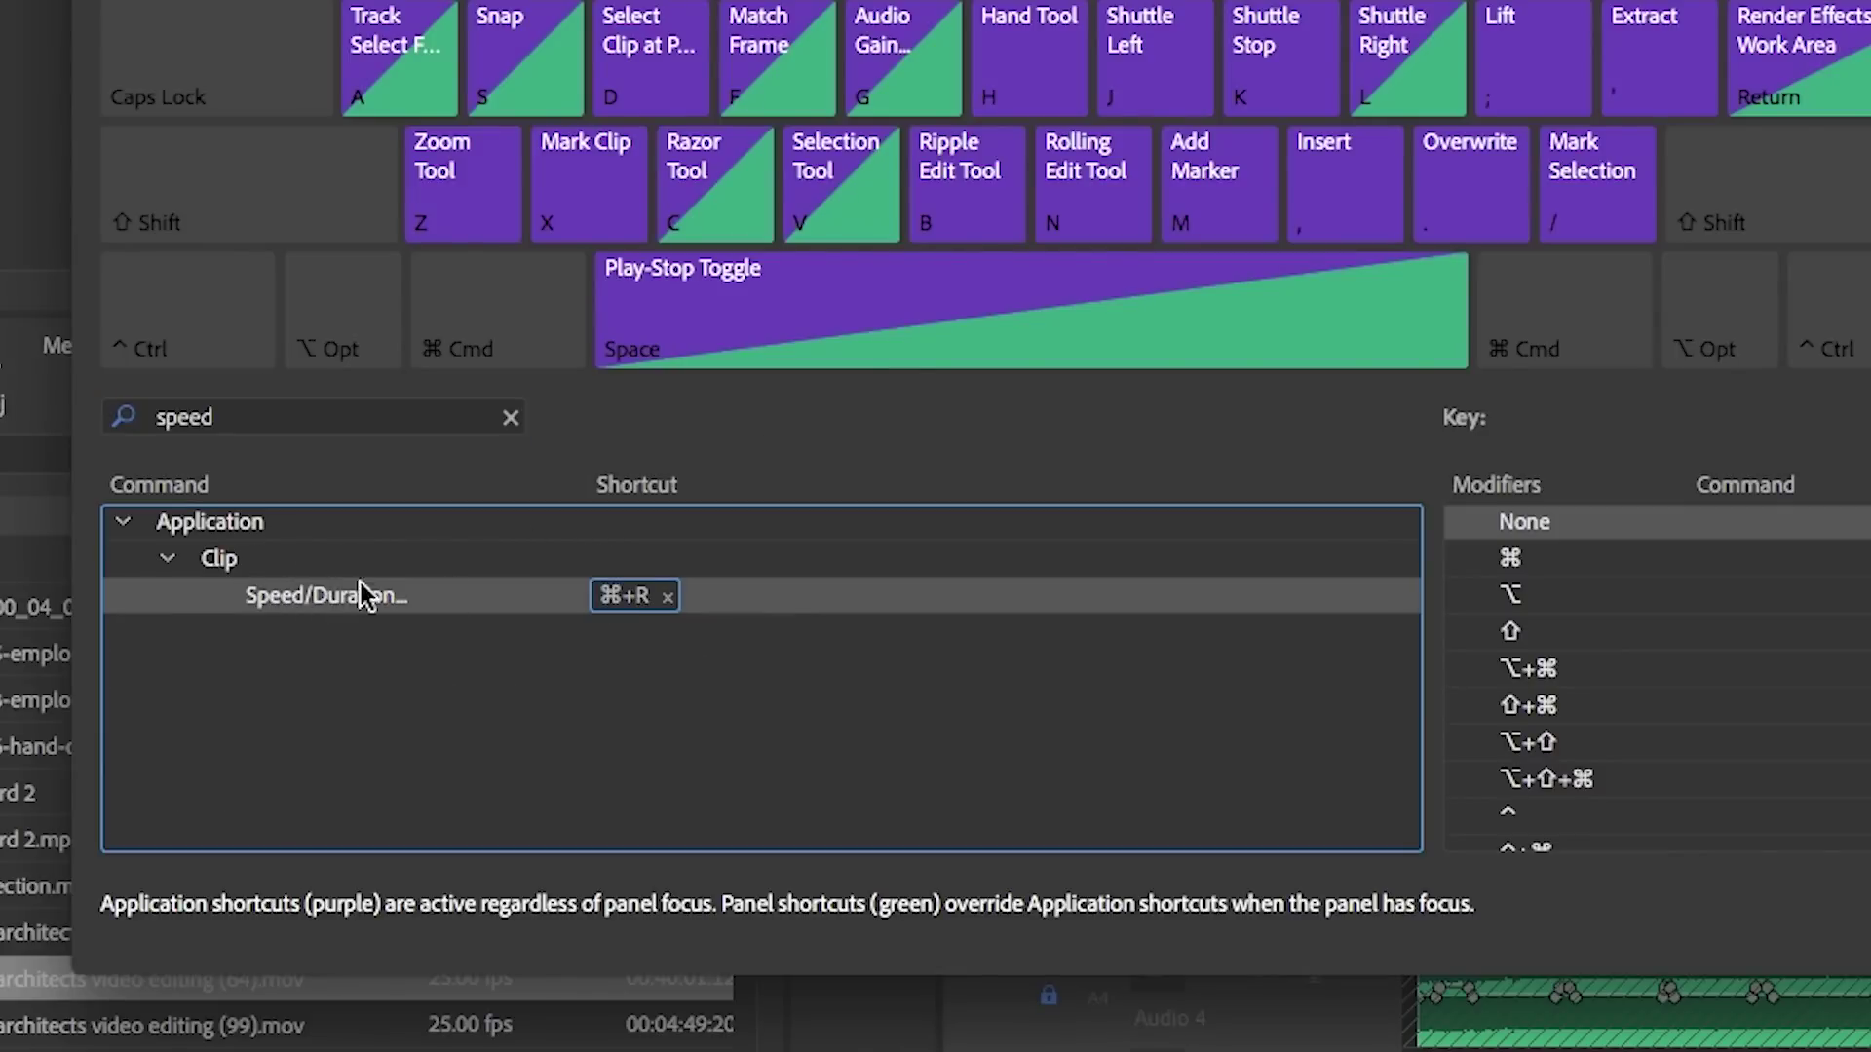
left_click(667, 598)
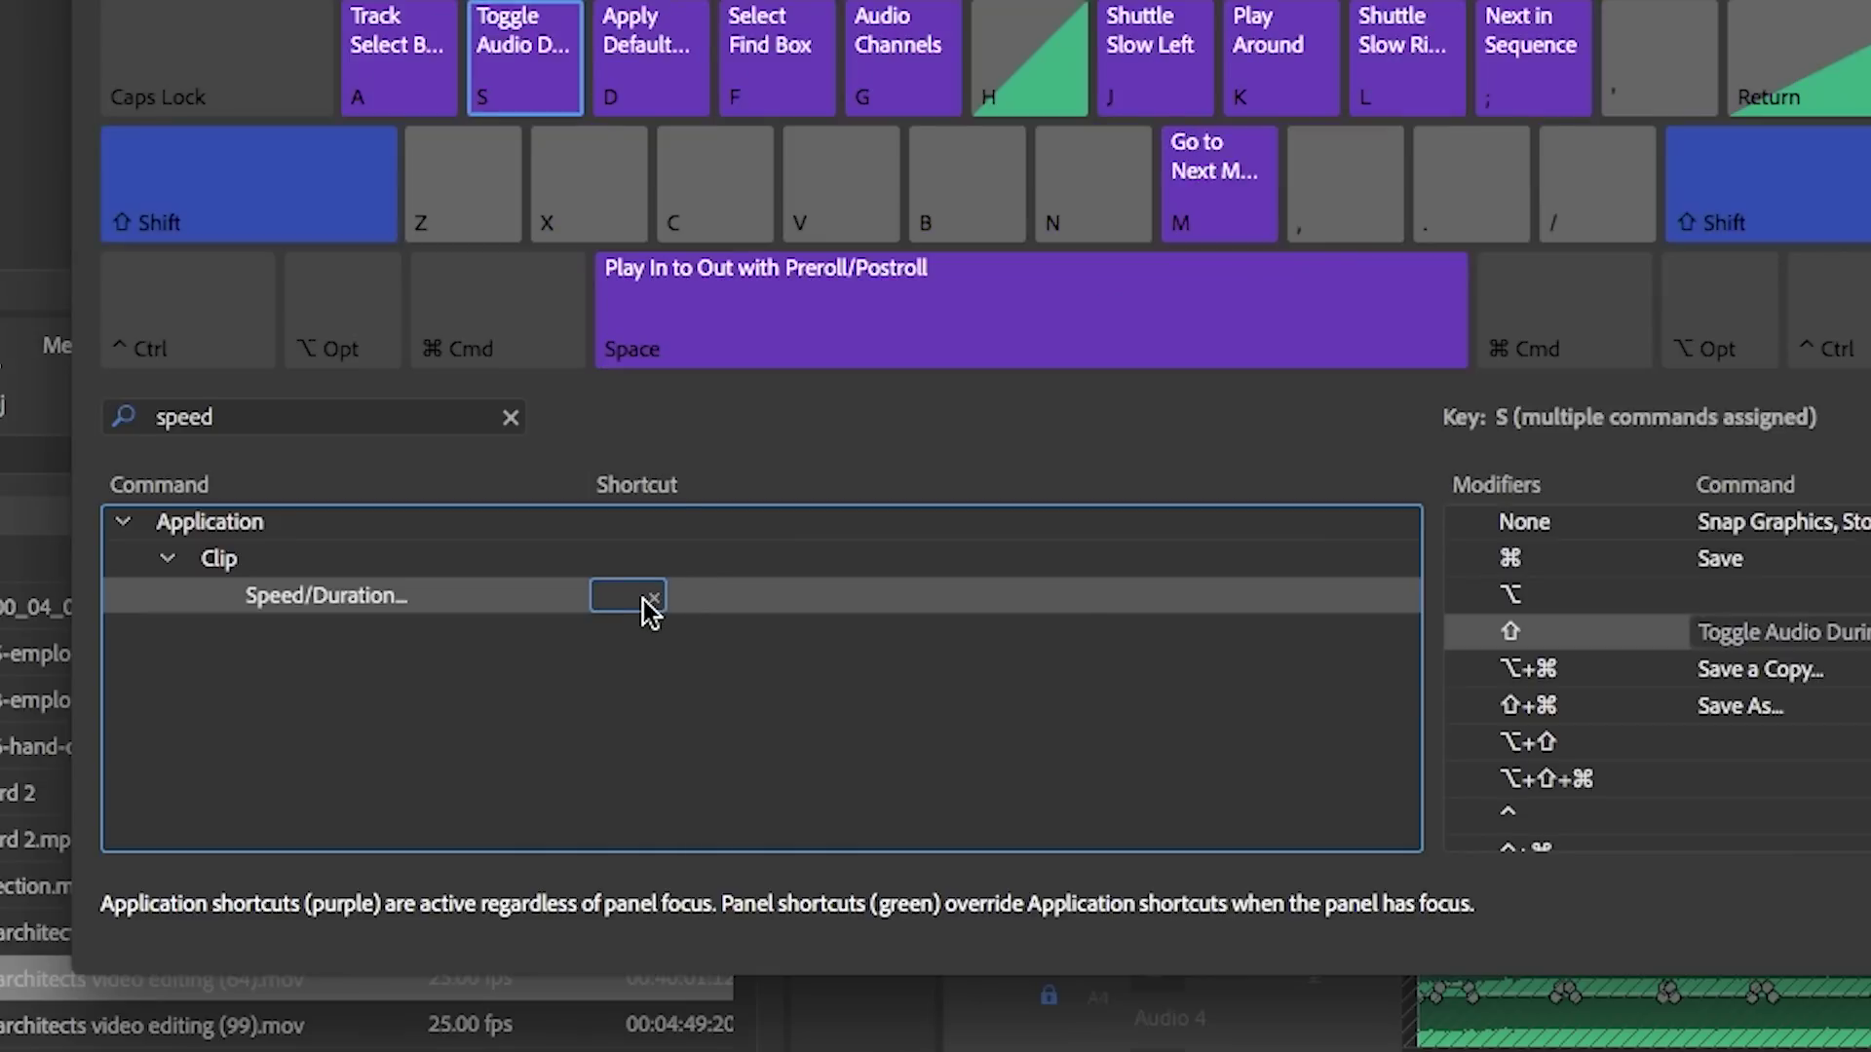
key("s")
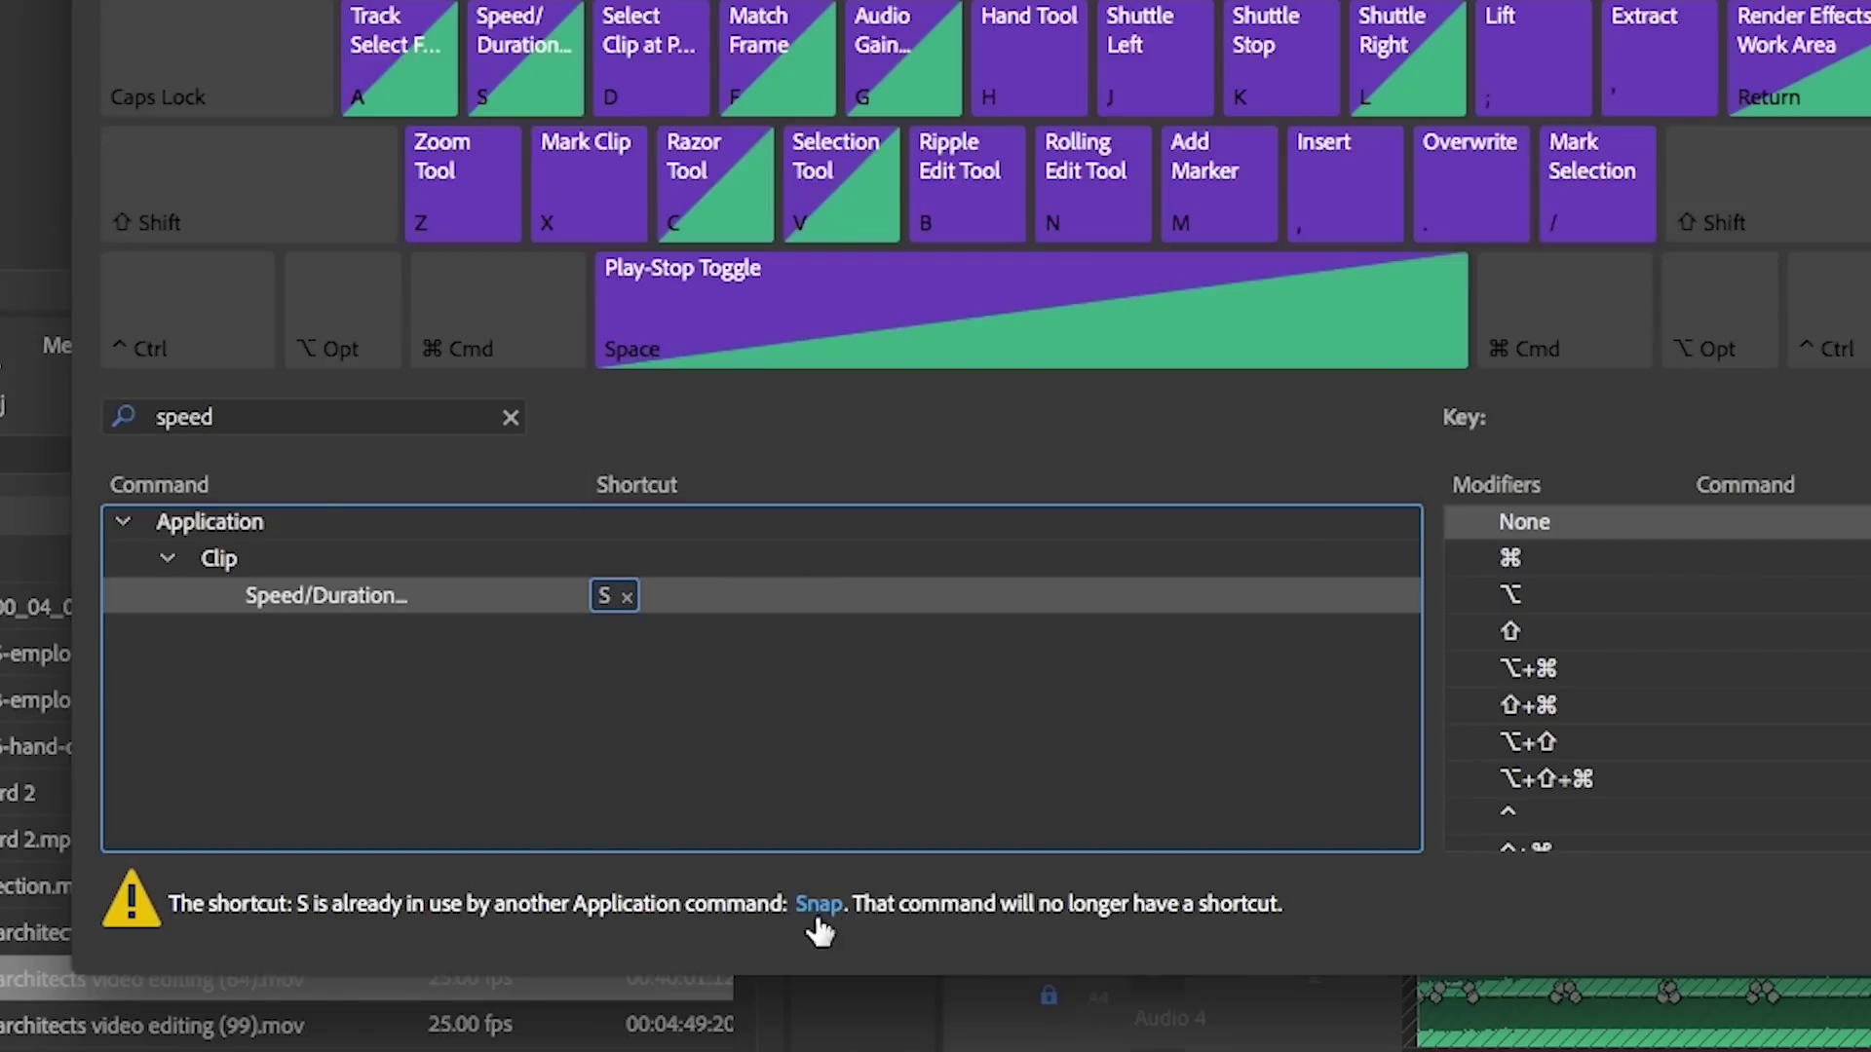
left_click(627, 598)
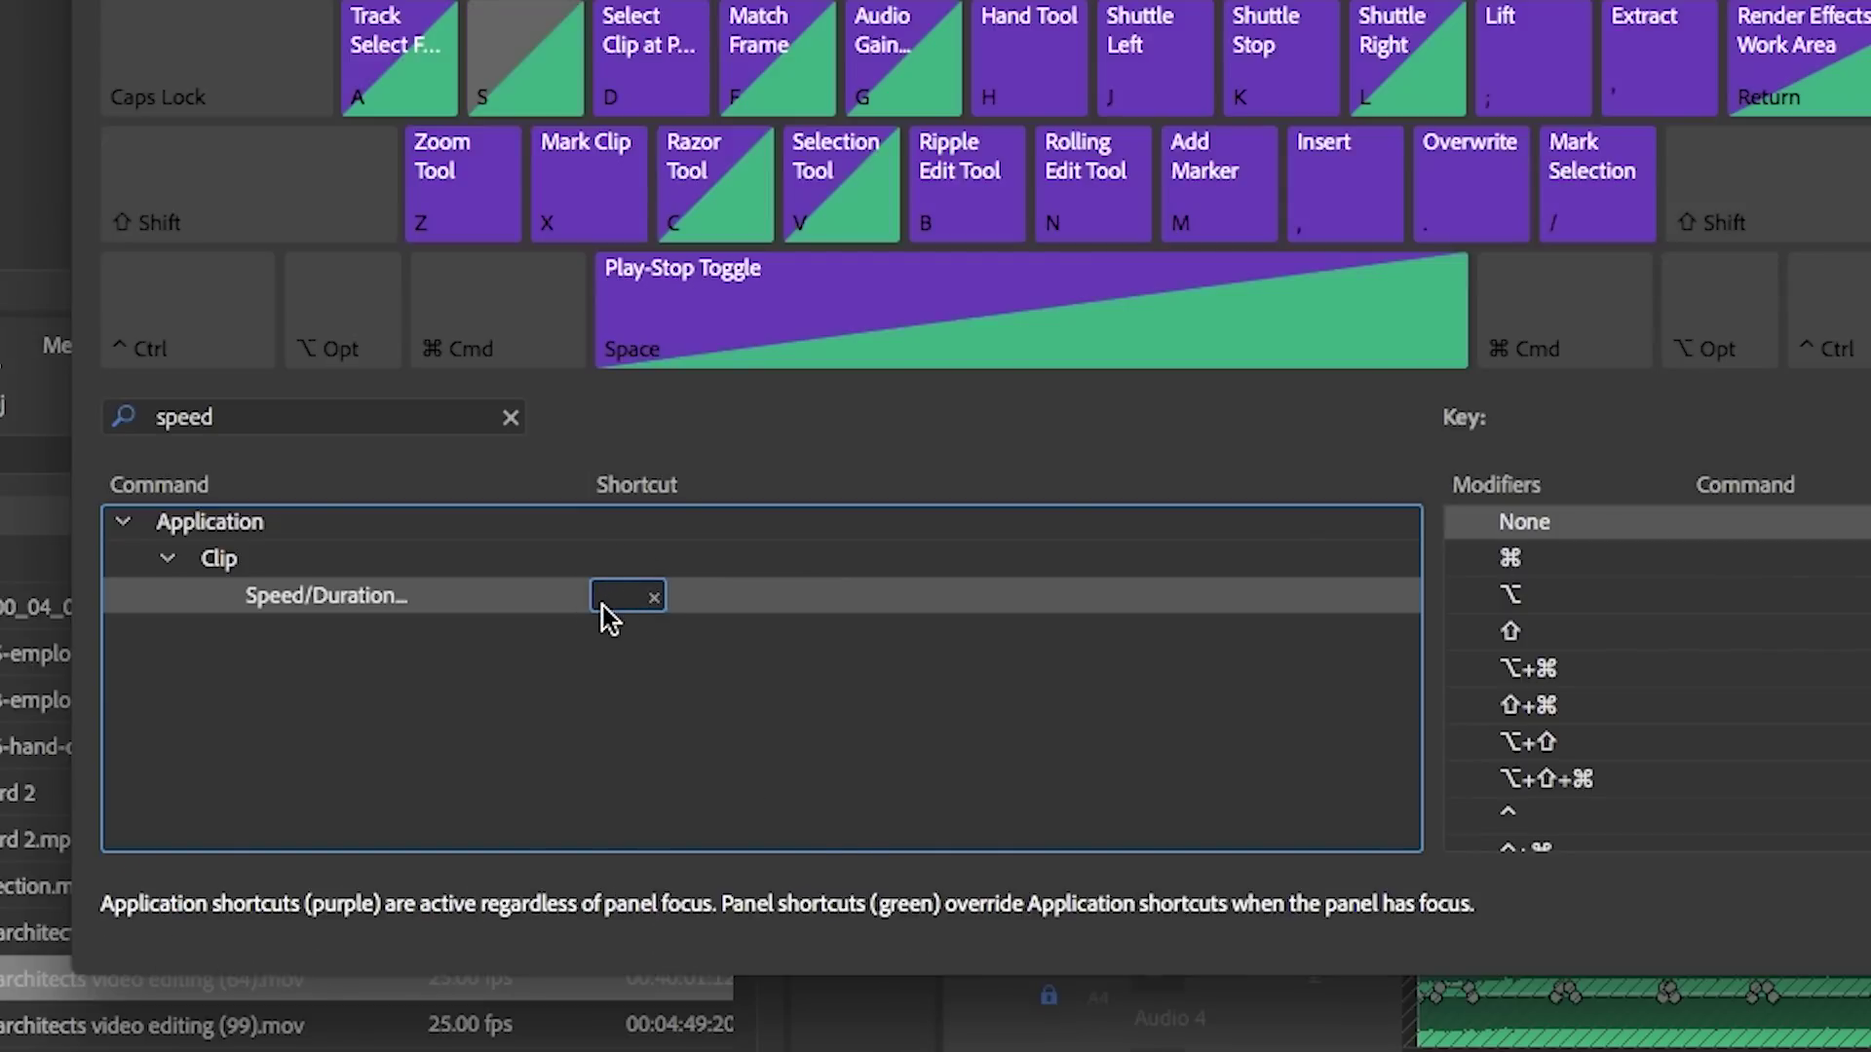
key("alt+s")
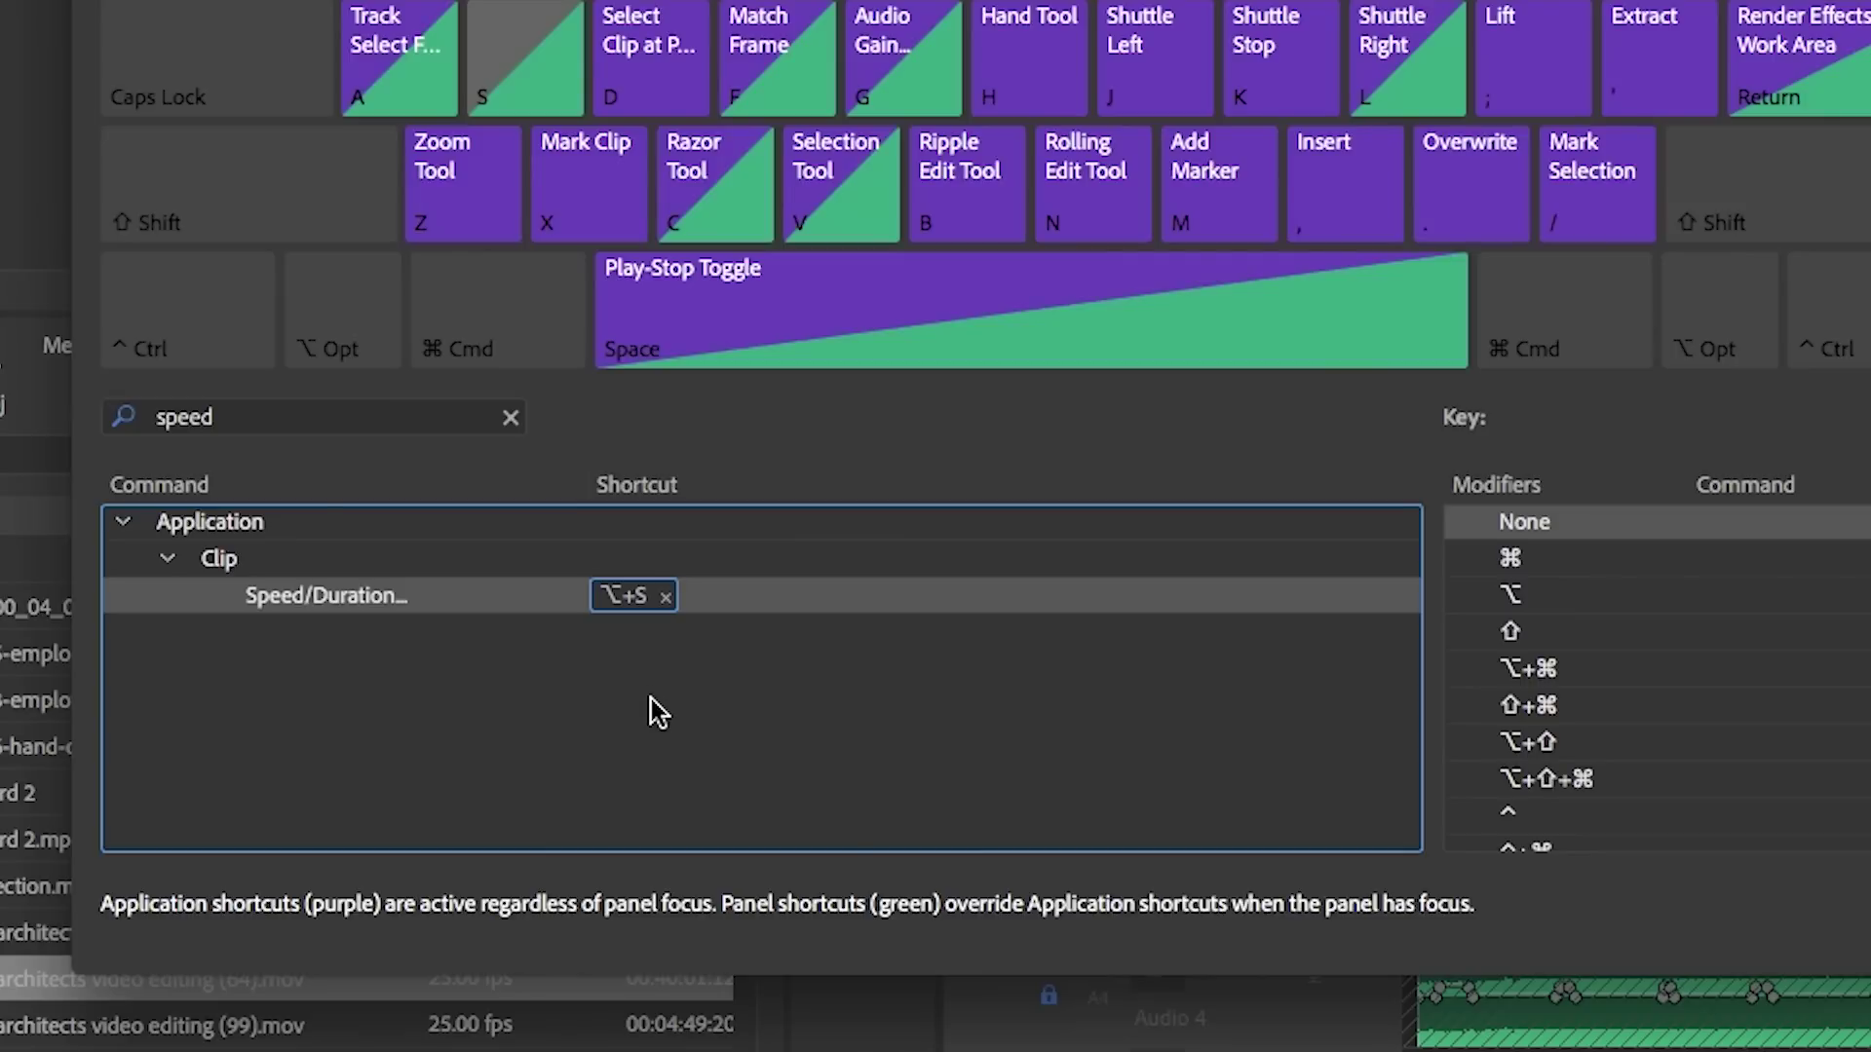